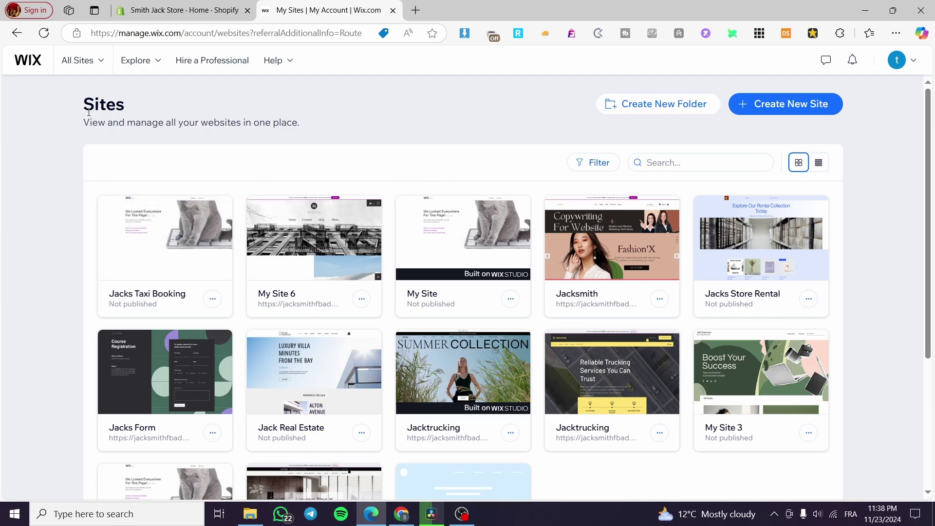
# Start creating a new site on the Wix Editor and choose to set it up without the AI chat
pyautogui.scroll(-4, 390, 307)
pyautogui.scroll(4, 699, 480)
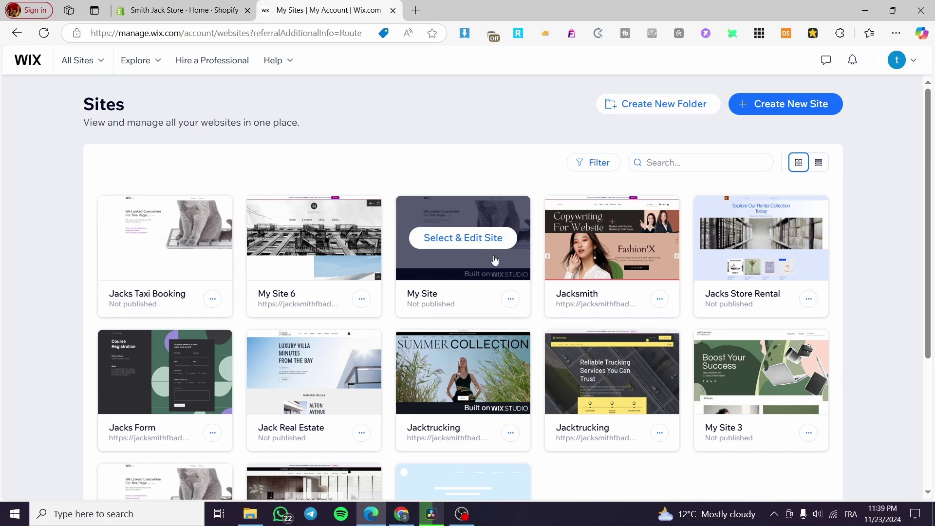
pyautogui.click(762, 106)
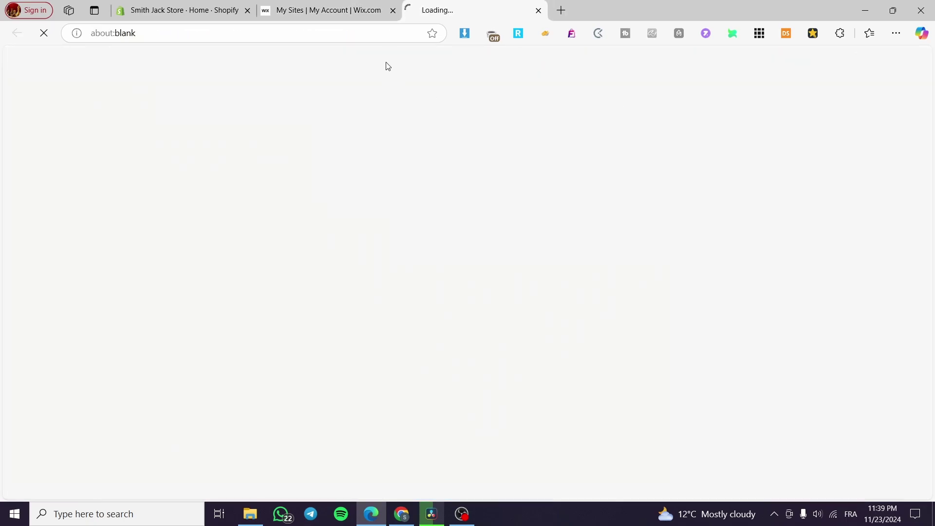
pyautogui.click(375, 11)
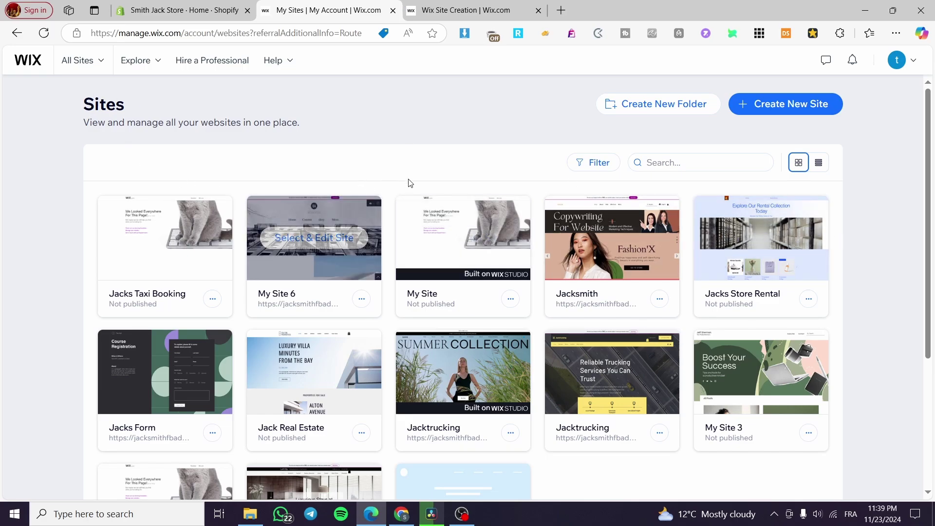
pyautogui.click(455, 7)
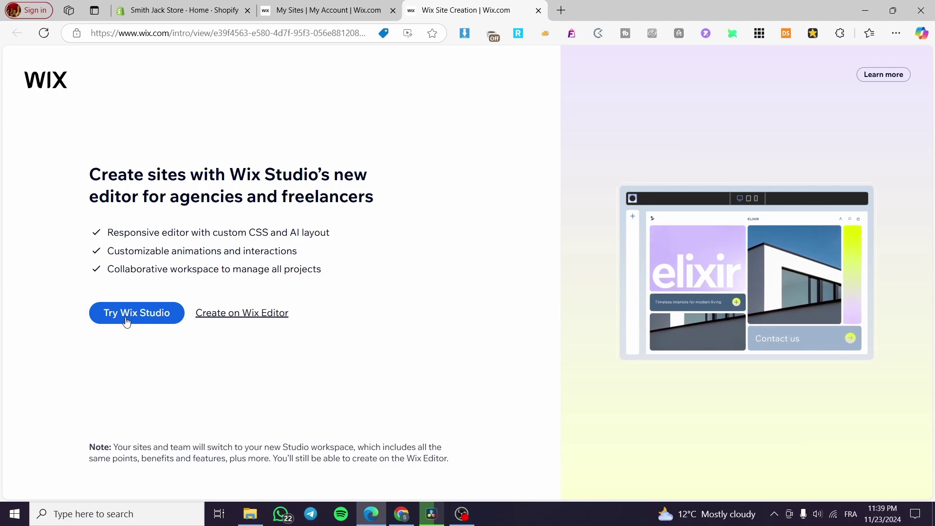
pyautogui.click(220, 321)
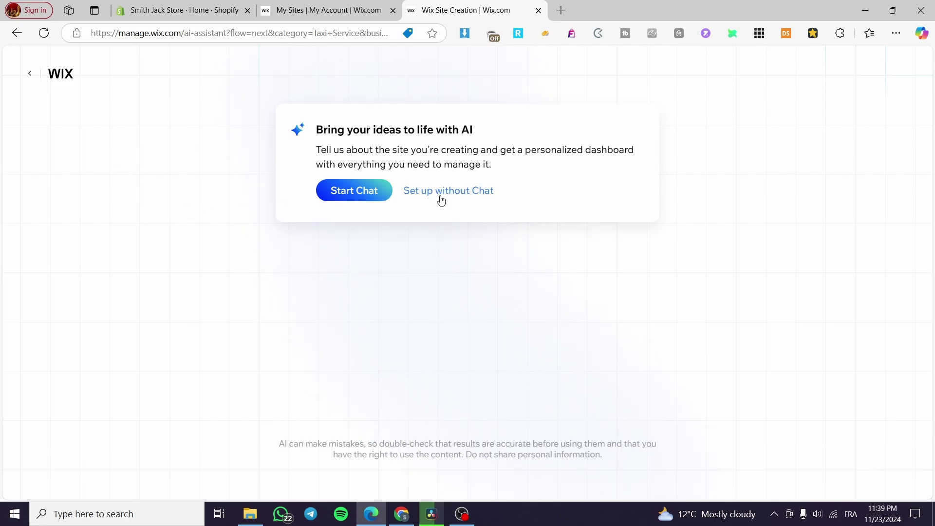
pyautogui.click(465, 196)
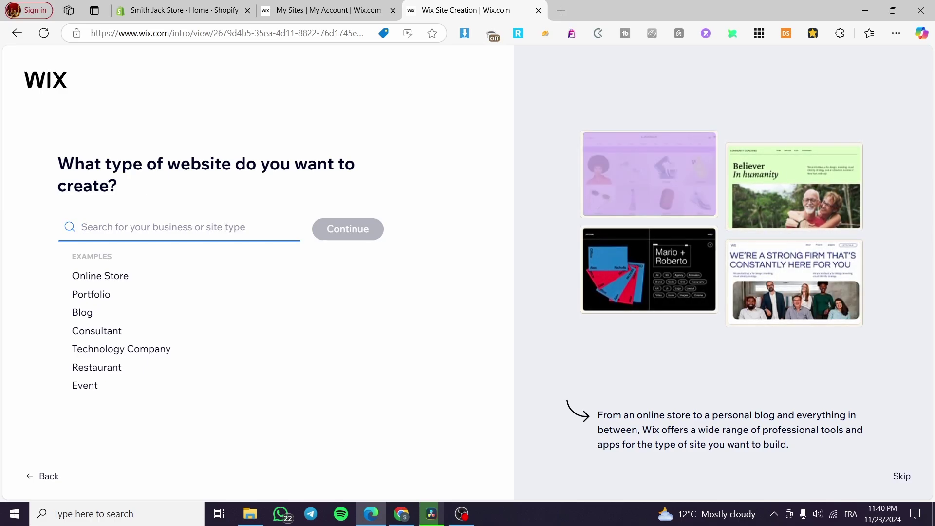
# Set the website type to Hotel and continue with the setup
pyautogui.write('Hotel')
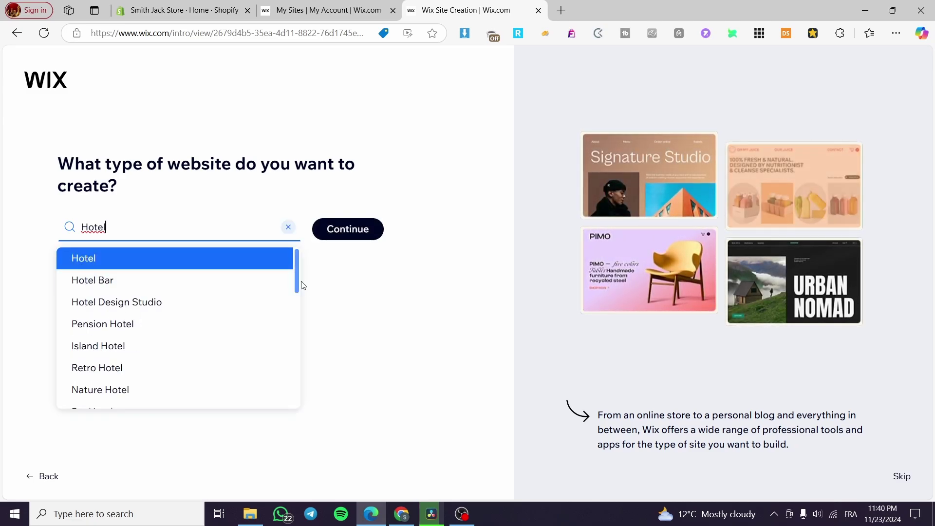
pyautogui.moveTo(295, 269); pyautogui.dragTo(140, 272)
pyautogui.click(98, 258)
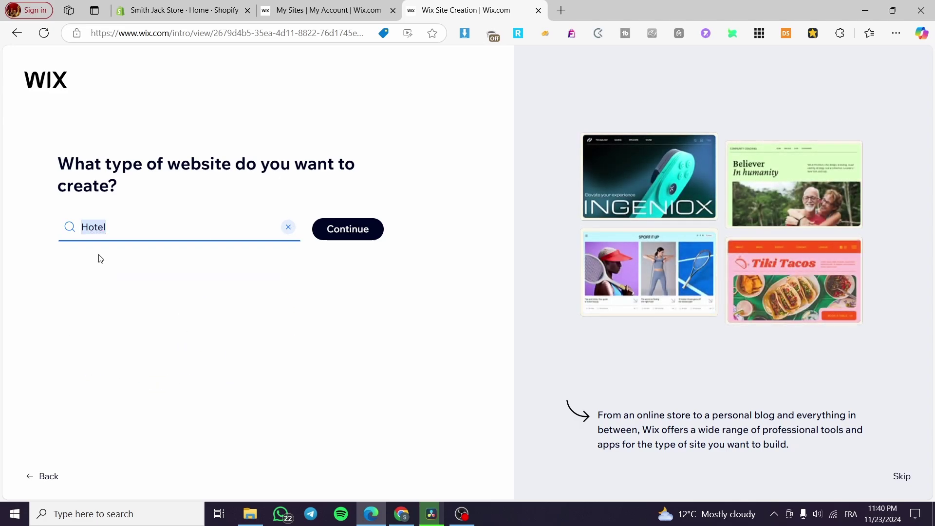
pyautogui.click(363, 231)
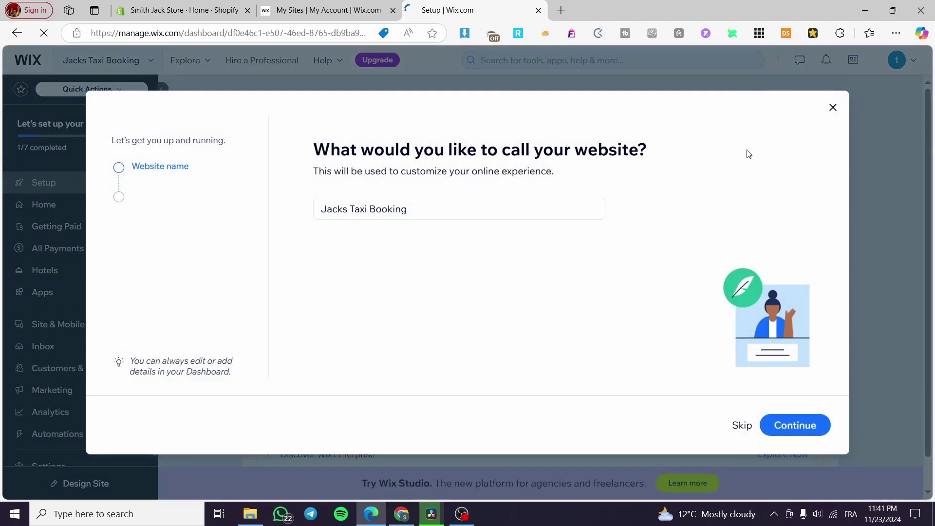
# Name the website Jacks Hotel and continue to the app selection
pyautogui.click(381, 209)
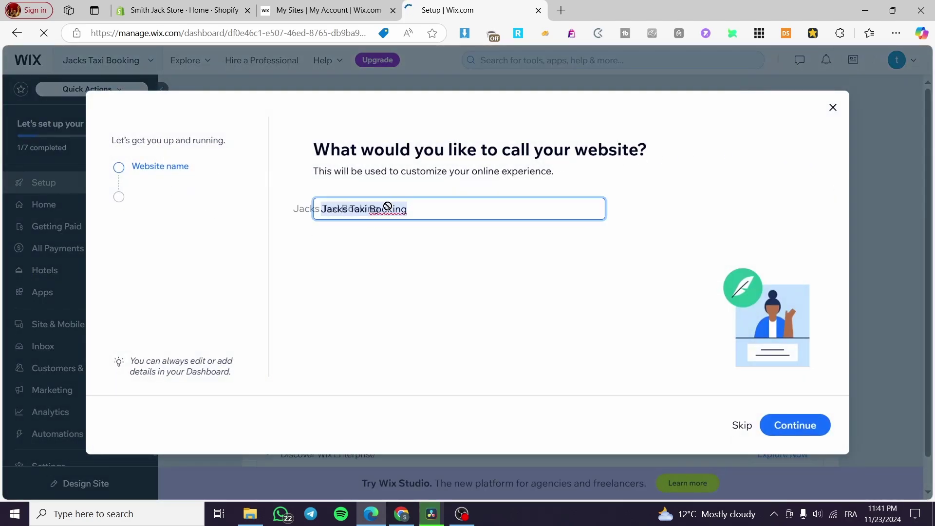
pyautogui.doubleClick(384, 209)
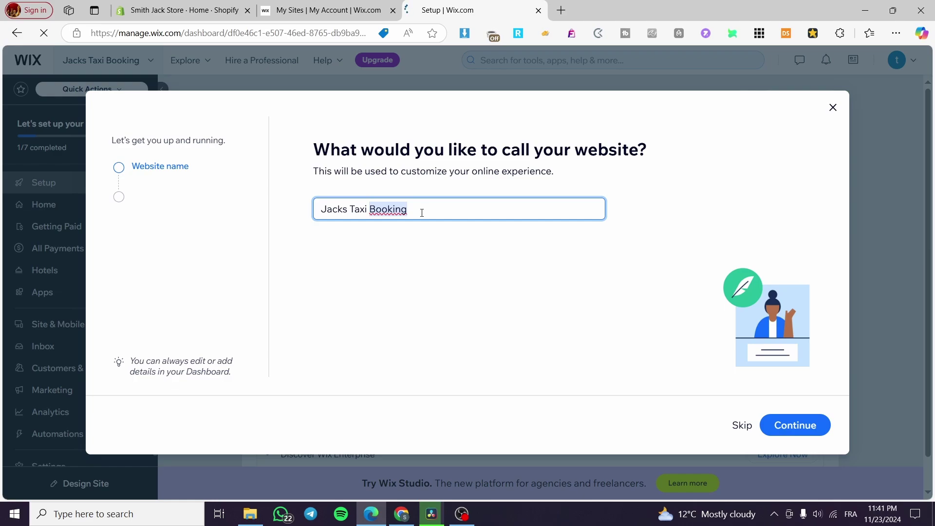
pyautogui.press('BackSpace')
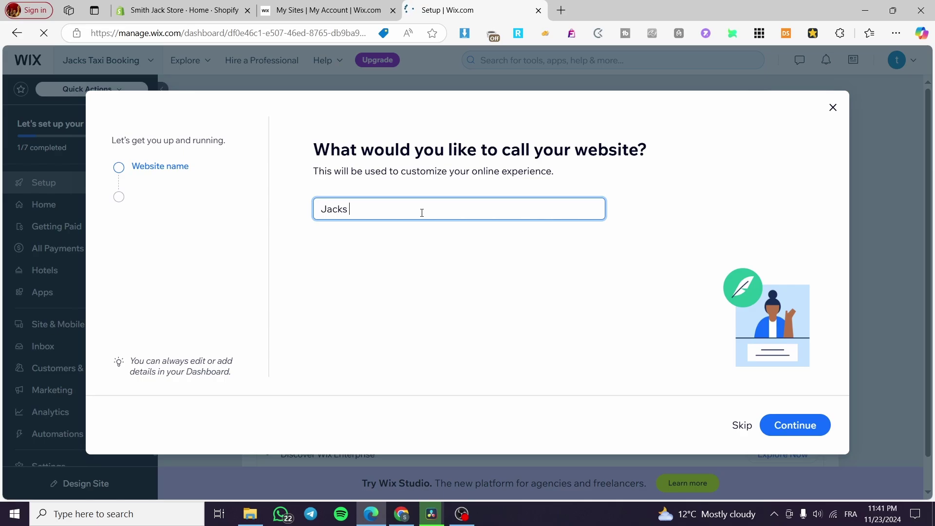
pyautogui.write('Hotel')
pyautogui.click(796, 428)
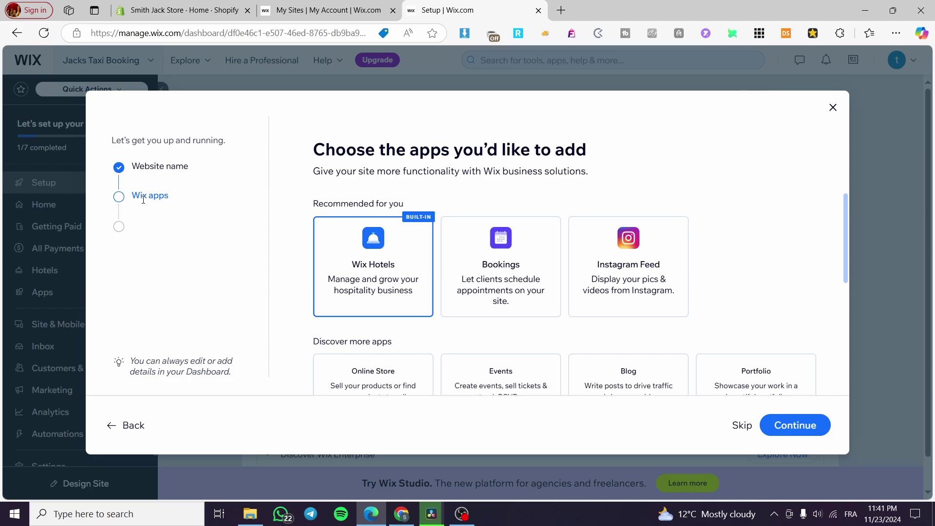
# Add the Bookings, Instagram Feed and Events apps alongside the built-in Wix Hotels app and finish the setup questions
pyautogui.click(487, 250)
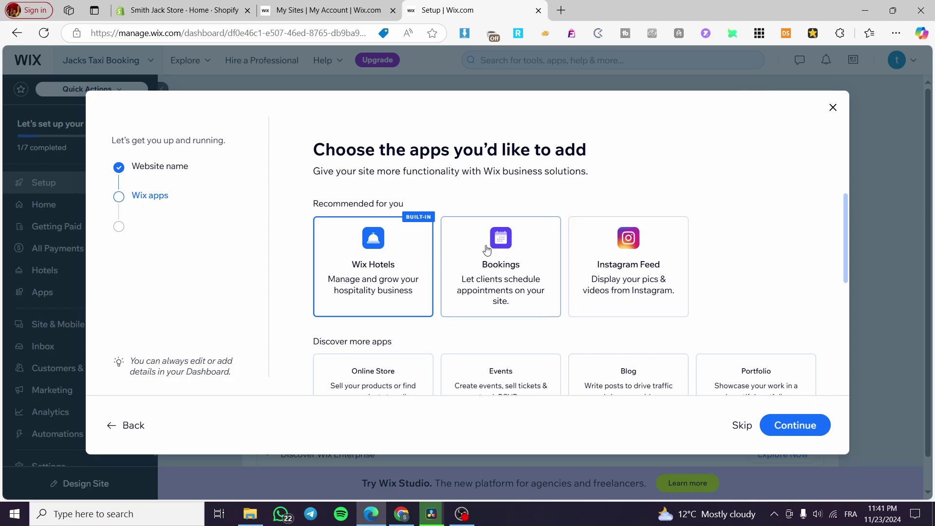
pyautogui.click(490, 284)
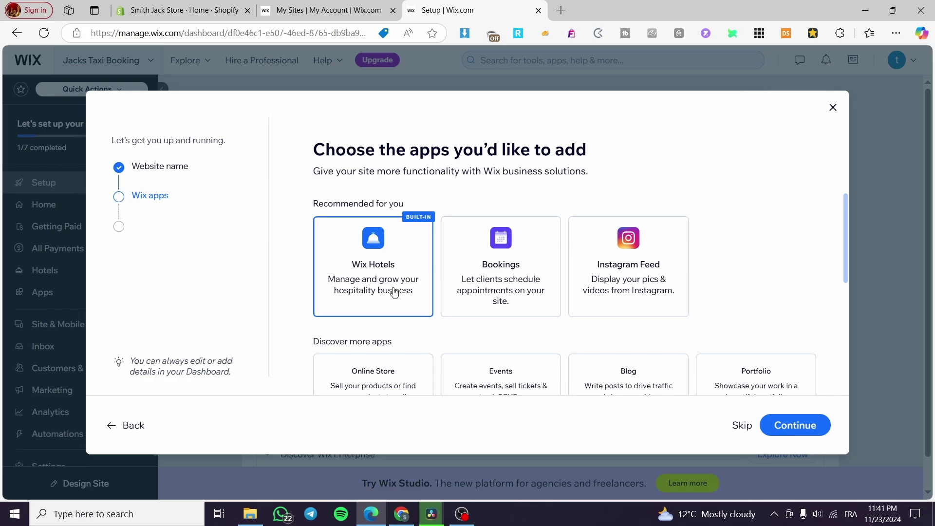
pyautogui.click(490, 270)
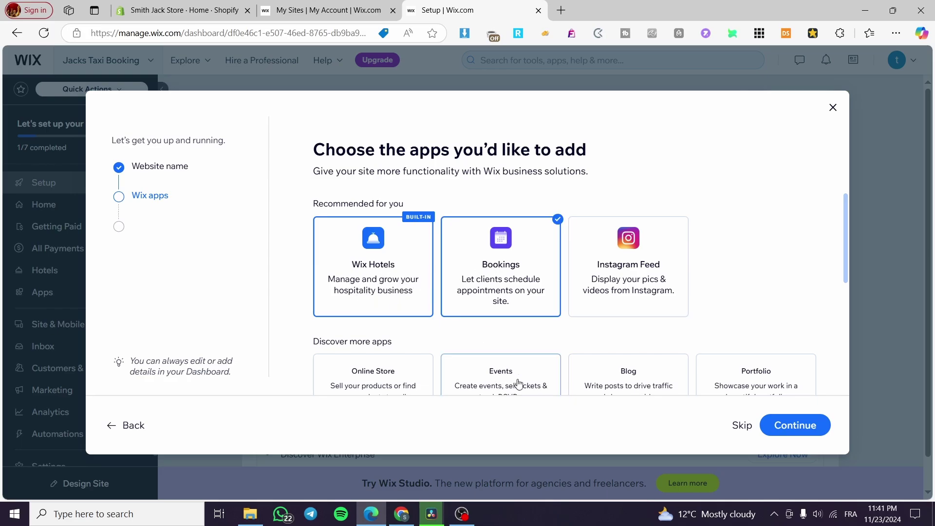
pyautogui.click(661, 282)
pyautogui.scroll(-2, 731, 282)
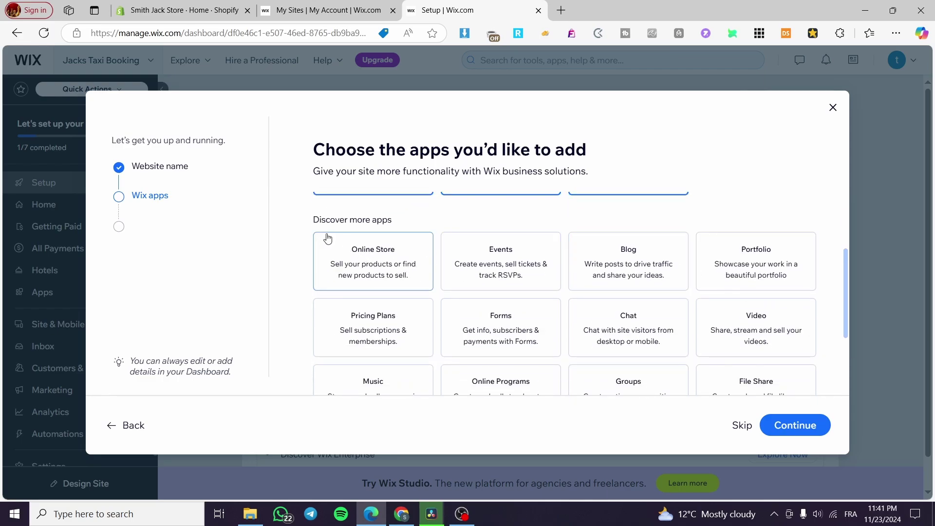
pyautogui.moveTo(501, 265); pyautogui.dragTo(375, 254)
pyautogui.click(375, 254)
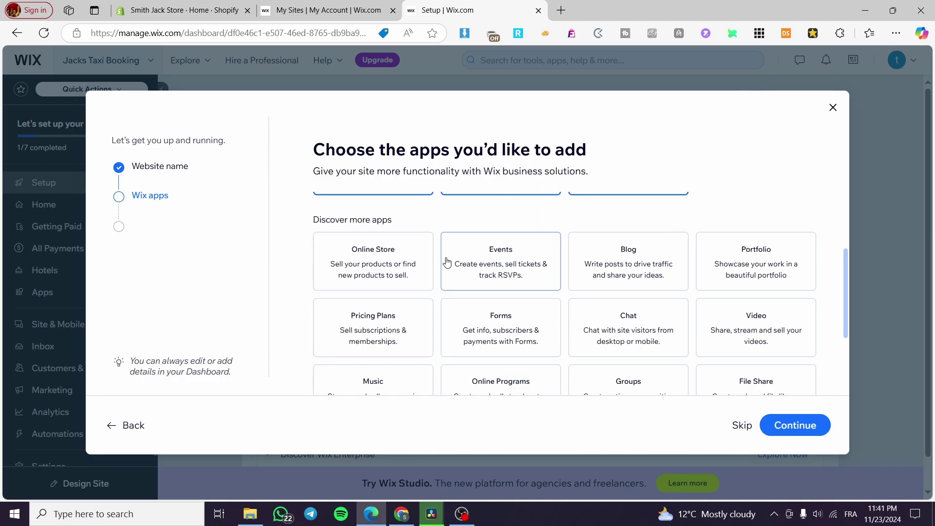
pyautogui.click(517, 275)
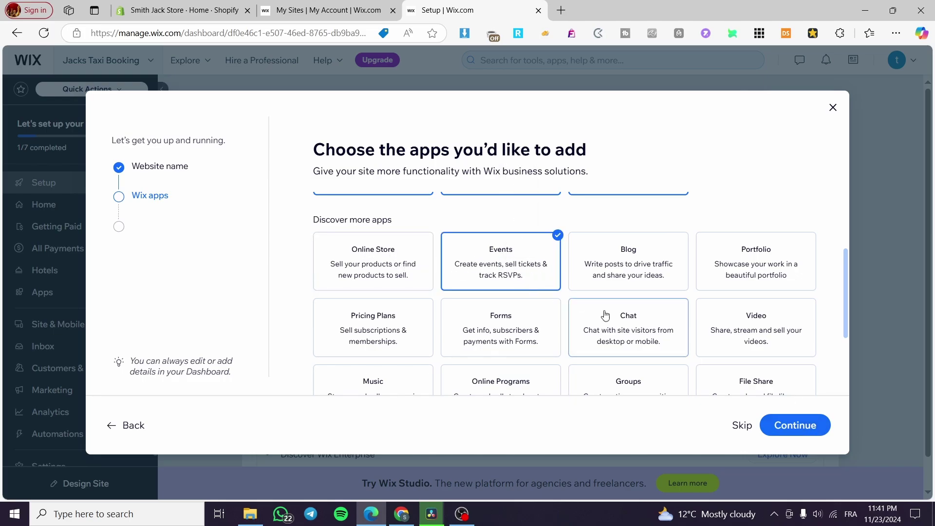
pyautogui.click(776, 425)
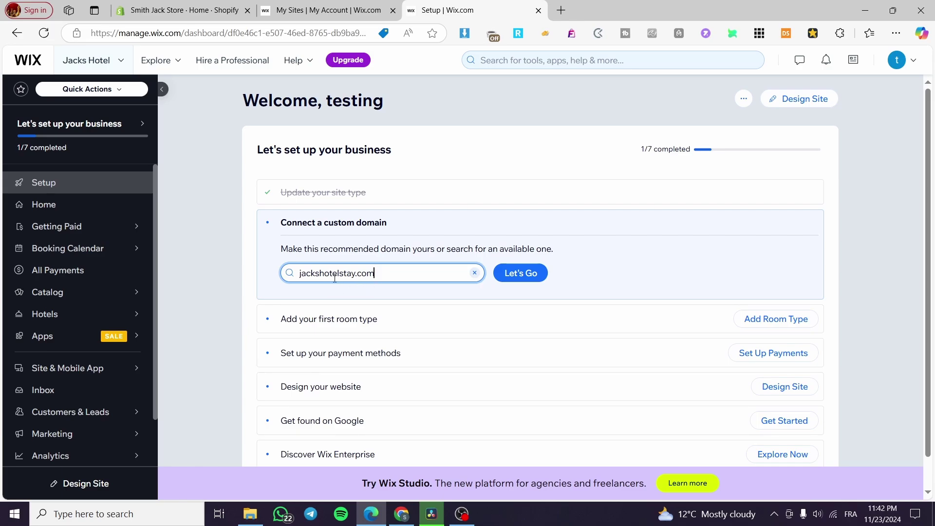
# Start designing the site from the business setup page and choose to customize a template
pyautogui.scroll(-1, 399, 234)
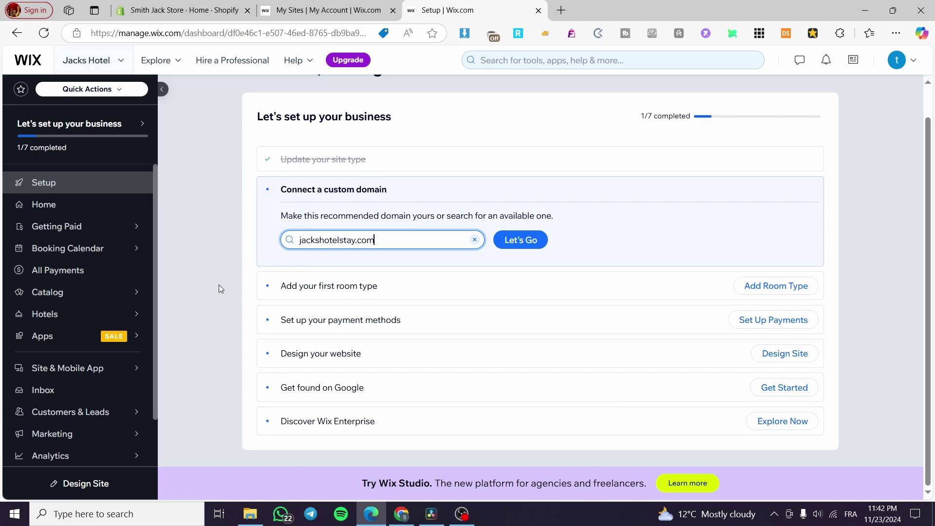
pyautogui.scroll(1, 692, 293)
pyautogui.click(790, 104)
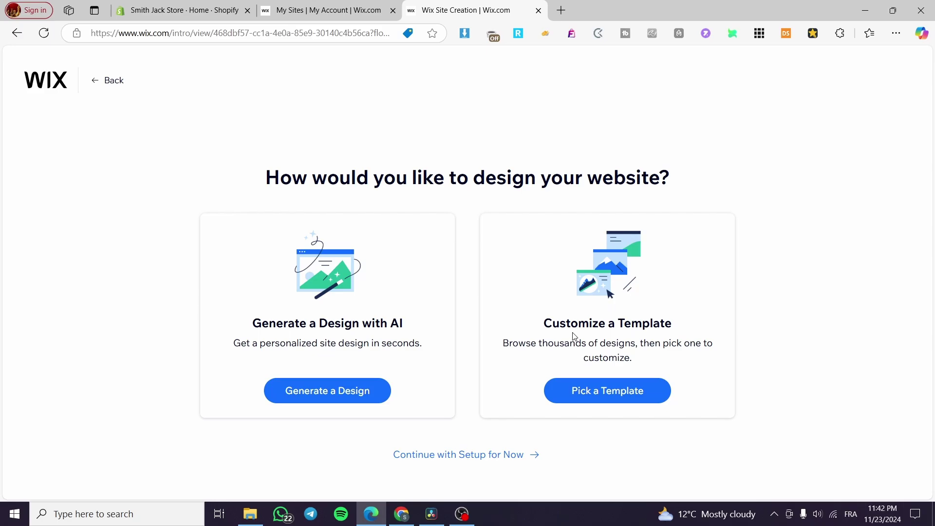
pyautogui.click(624, 396)
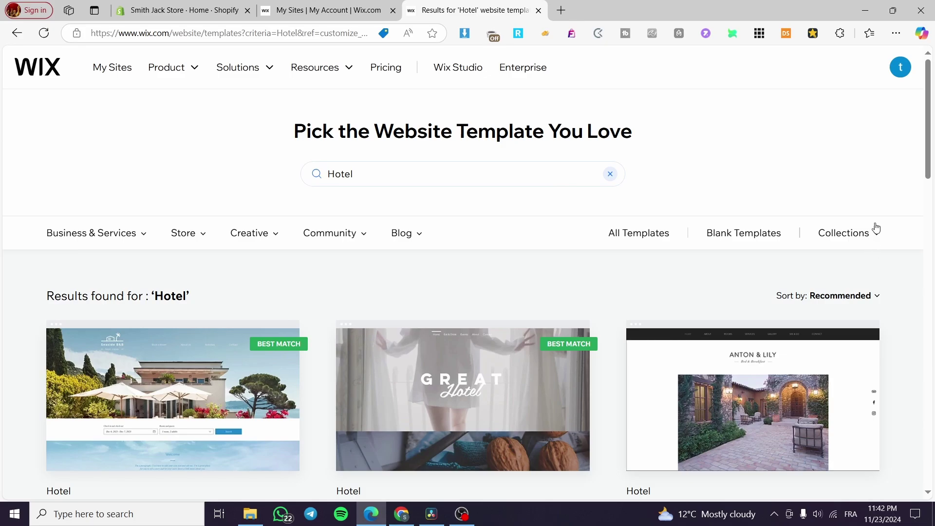
# Browse the Hotel templates and open the best-match seaside villa template with the white umbrellas for editing
pyautogui.scroll(-1, 598, 180)
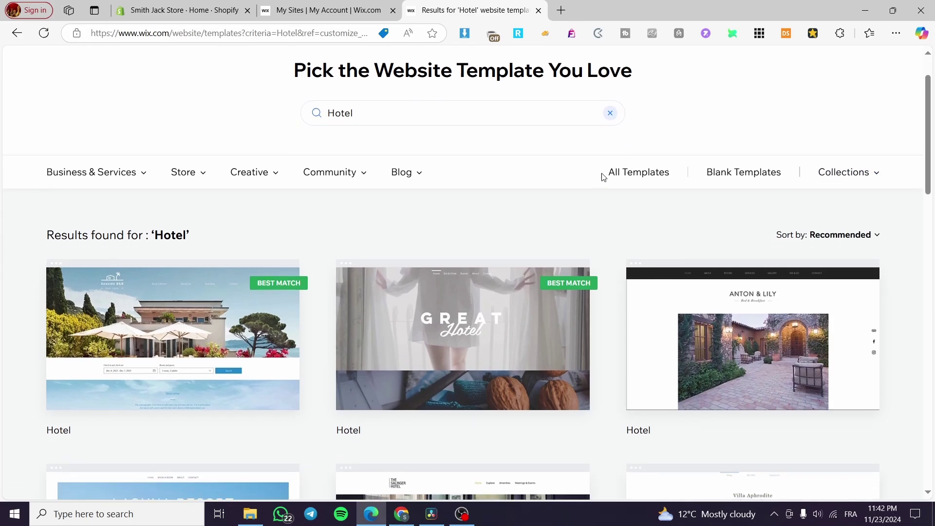
pyautogui.scroll(-3, 817, 195)
pyautogui.moveTo(383, 316)
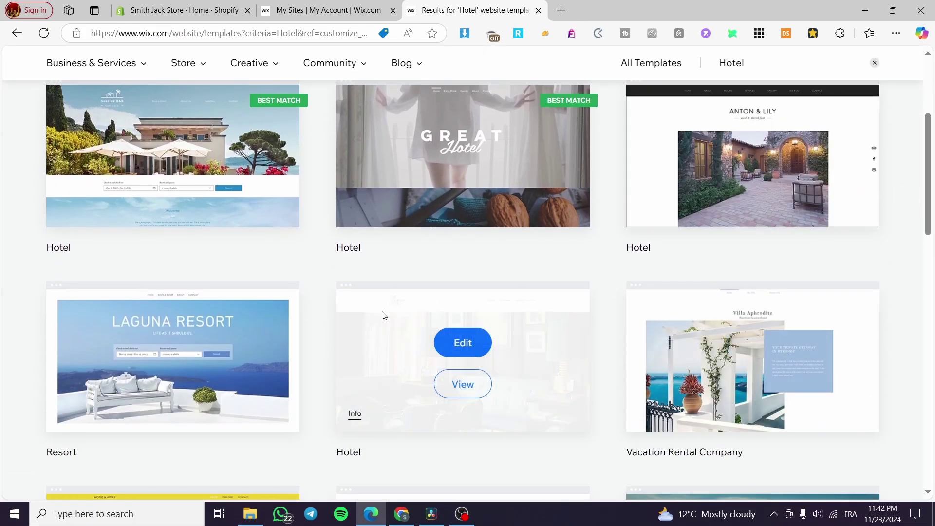
pyautogui.moveTo(209, 196)
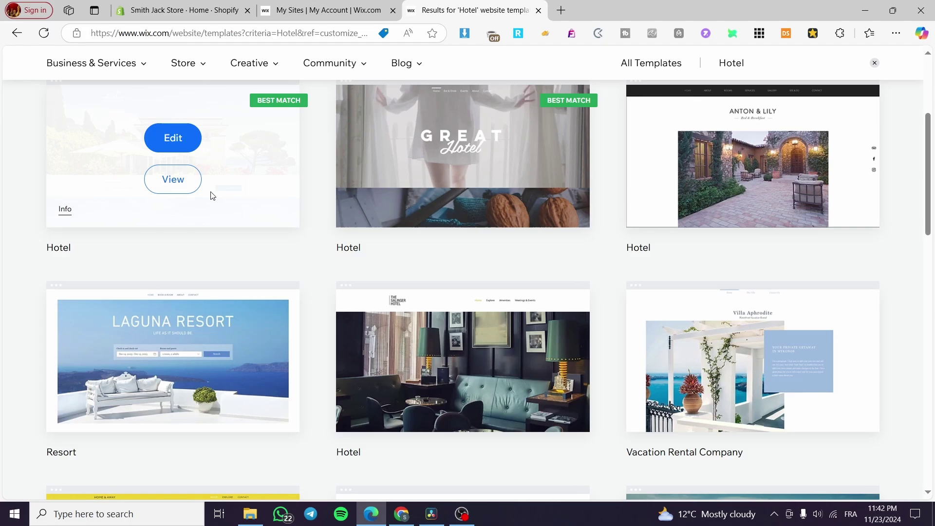
pyautogui.click(186, 150)
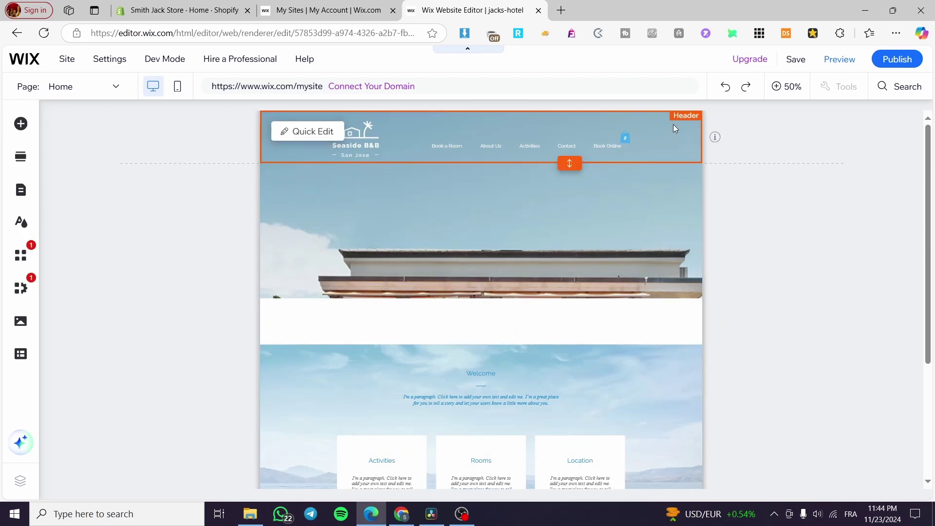
# Examine the Home section's Quick Edit options and look through the template's home page
pyautogui.click(592, 243)
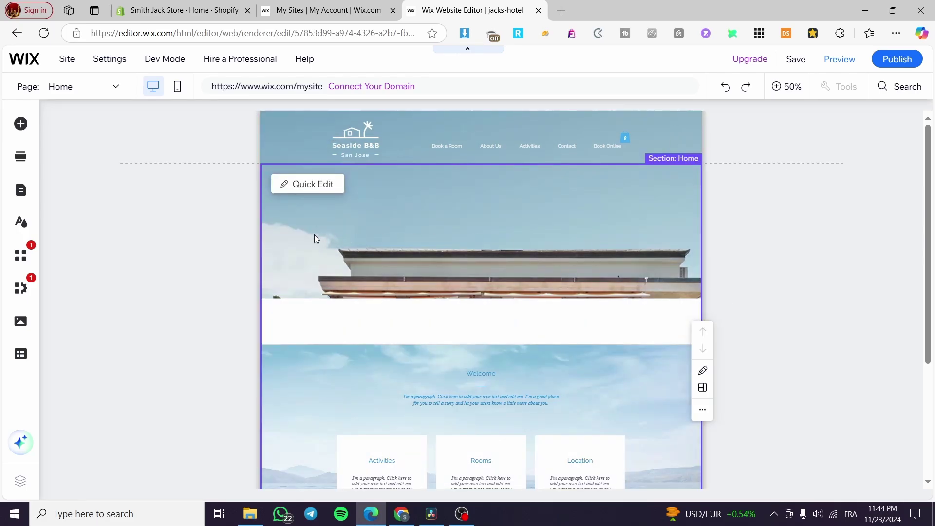
pyautogui.click(307, 184)
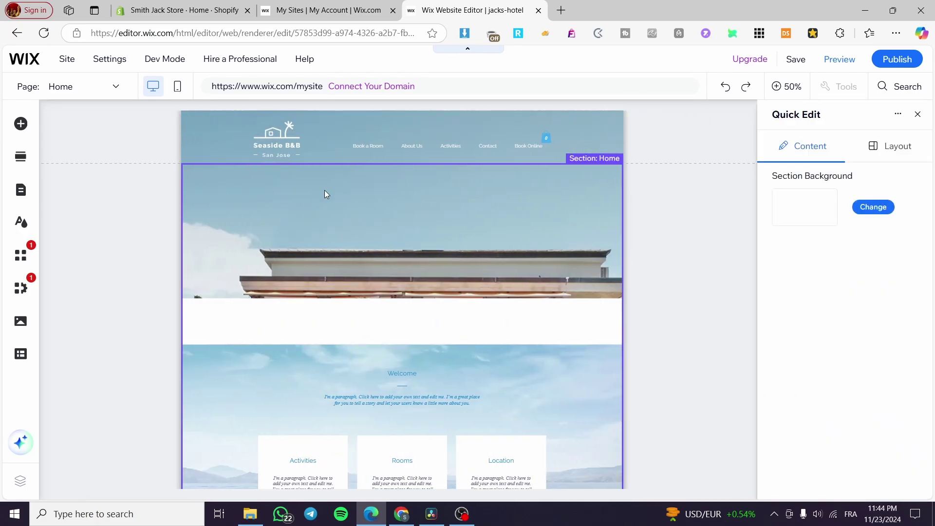
pyautogui.click(918, 115)
pyautogui.scroll(-5, 779, 390)
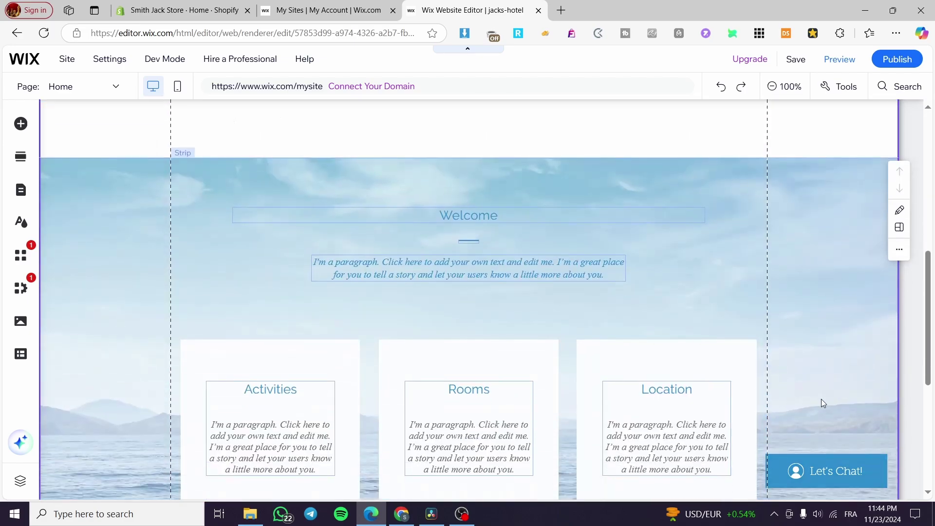
pyautogui.scroll(5, 821, 399)
pyautogui.scroll(-10, 820, 392)
pyautogui.scroll(10, 800, 372)
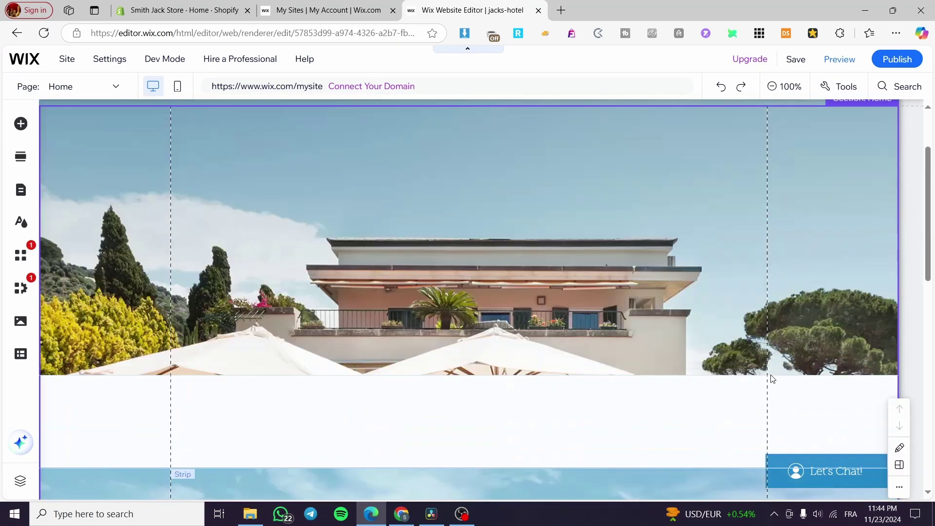
pyautogui.scroll(2, 765, 379)
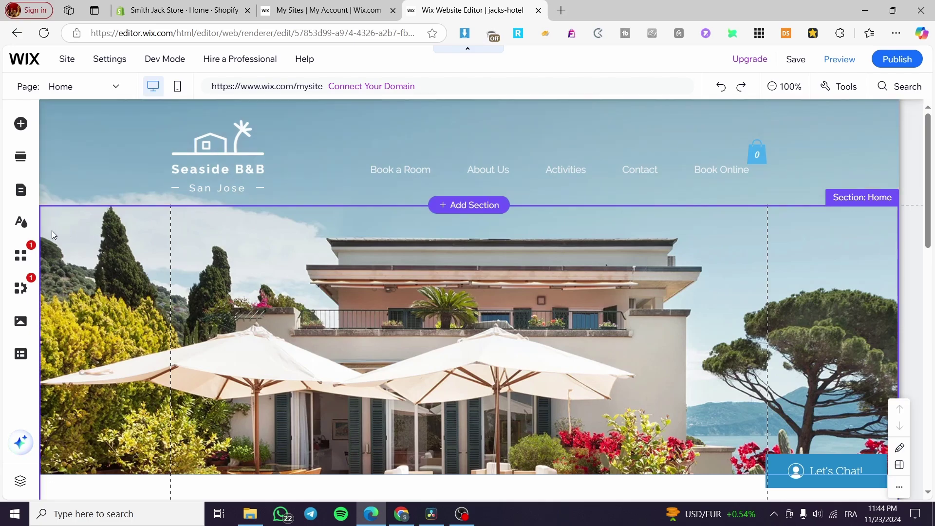
# Review the site's pages under Wix Hotels and the Site Menu
pyautogui.click(22, 196)
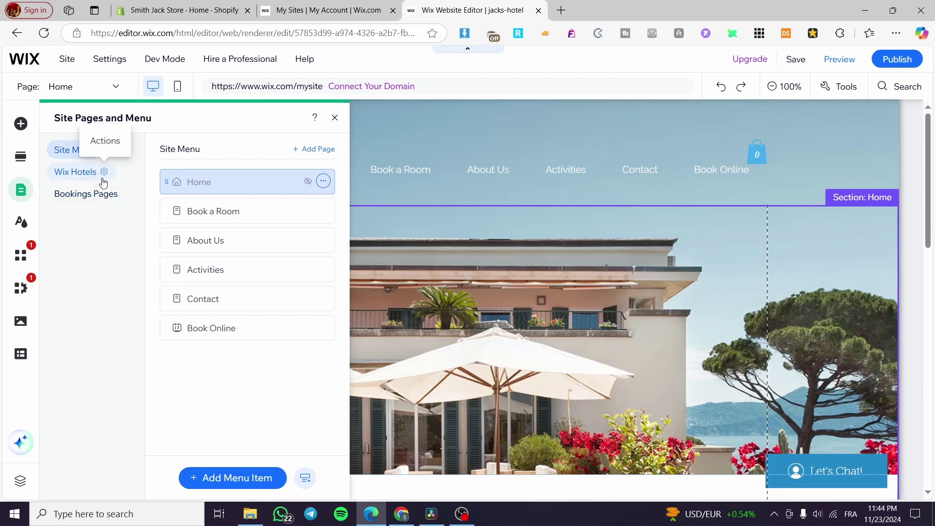
pyautogui.click(80, 184)
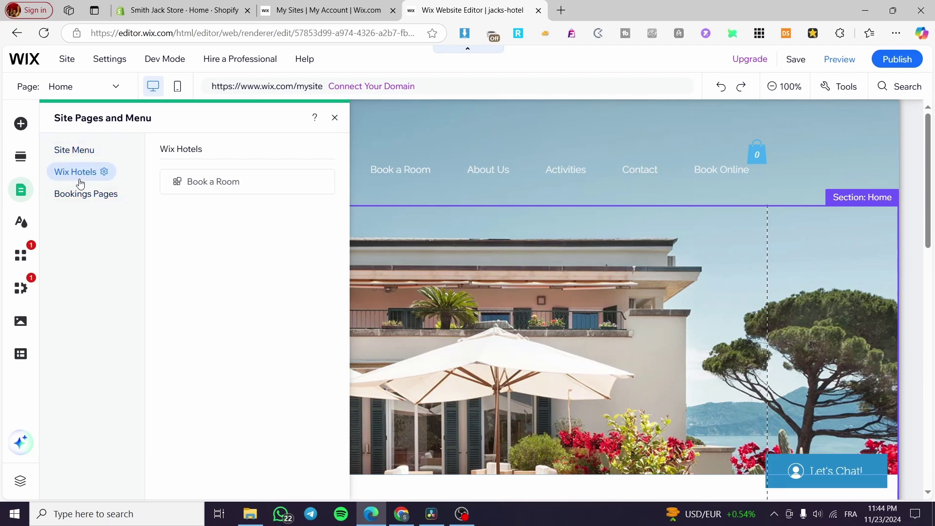
pyautogui.click(82, 155)
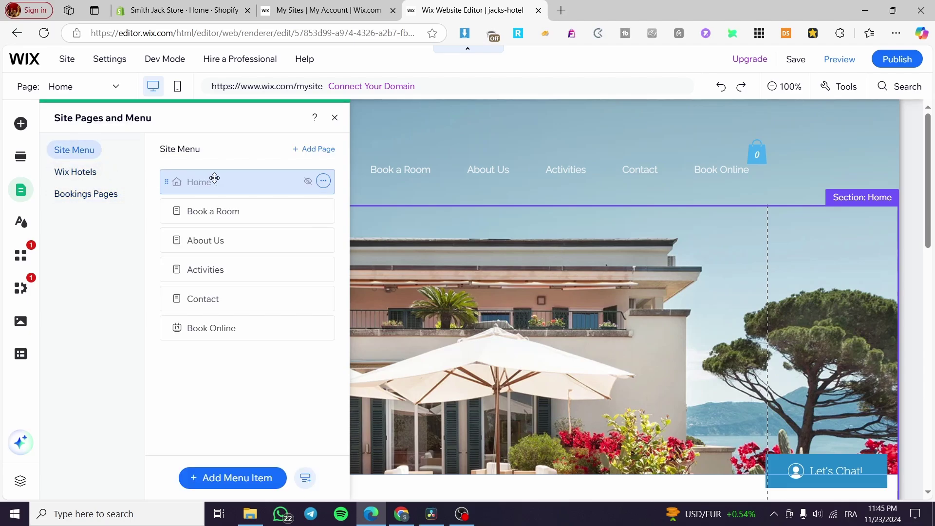
# Open the Book a Room page and examine its room listings, search bar and reservation summary
pyautogui.click(207, 215)
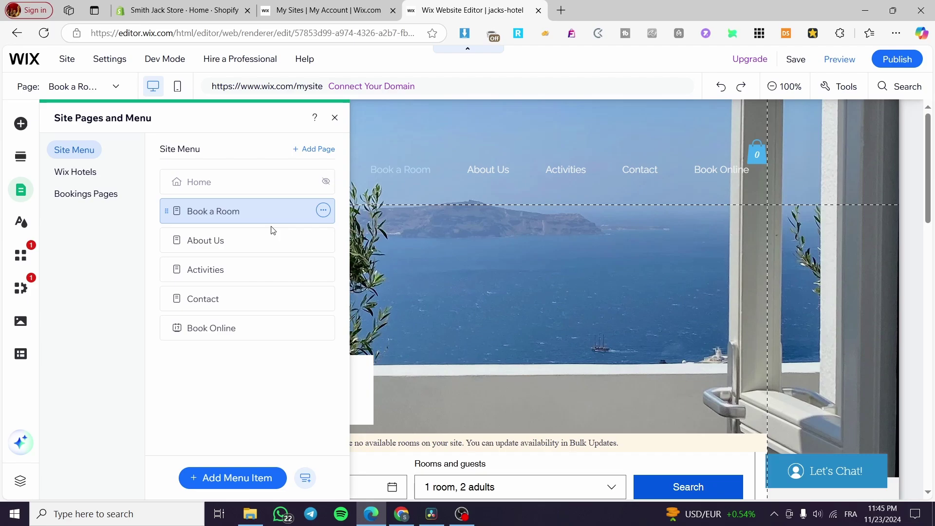
pyautogui.click(335, 117)
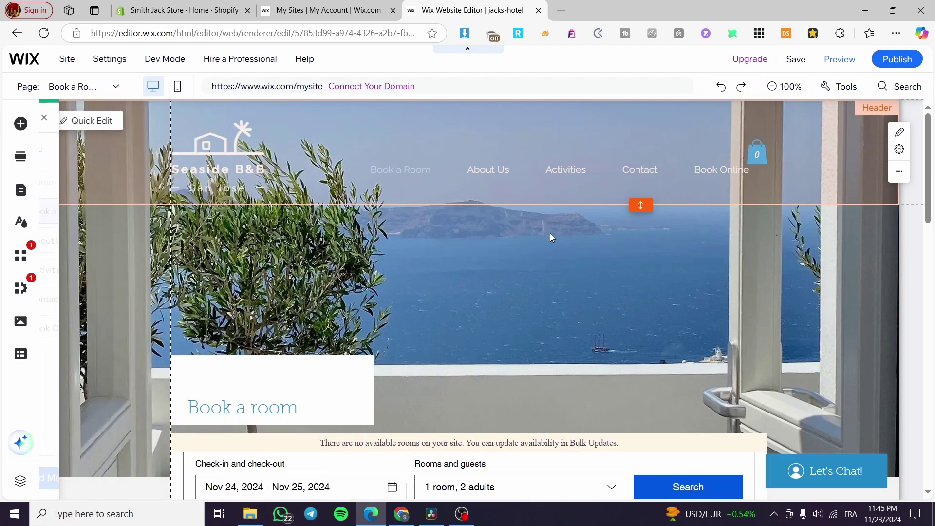
pyautogui.scroll(-5, 674, 311)
pyautogui.scroll(-5, 291, 416)
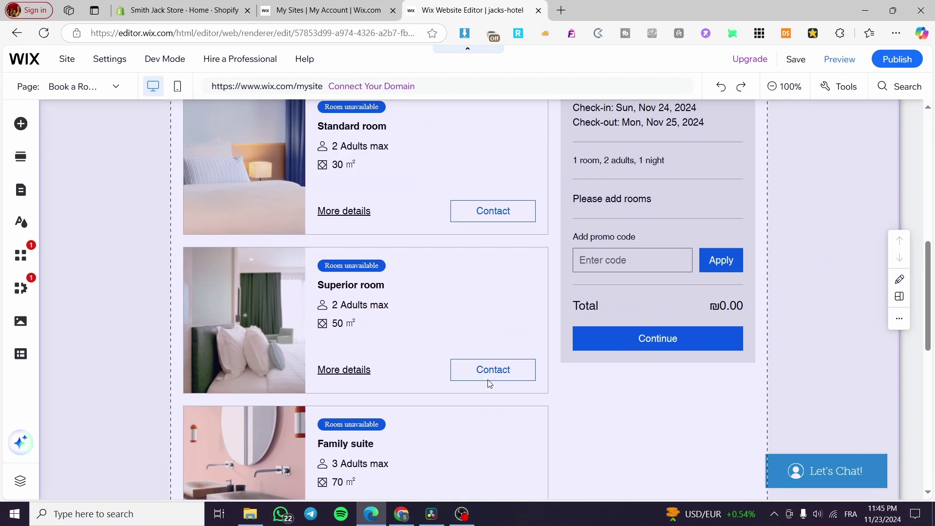
pyautogui.scroll(6, 236, 392)
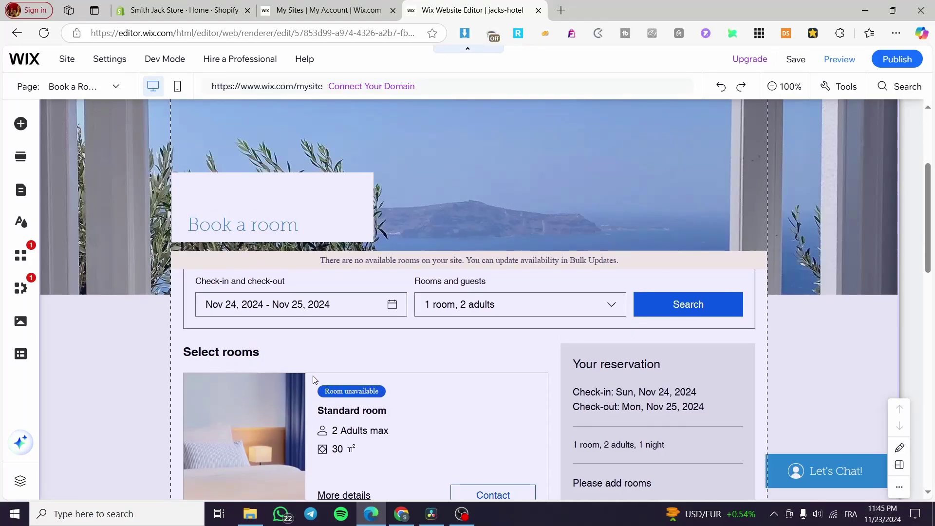
pyautogui.scroll(-3, 492, 343)
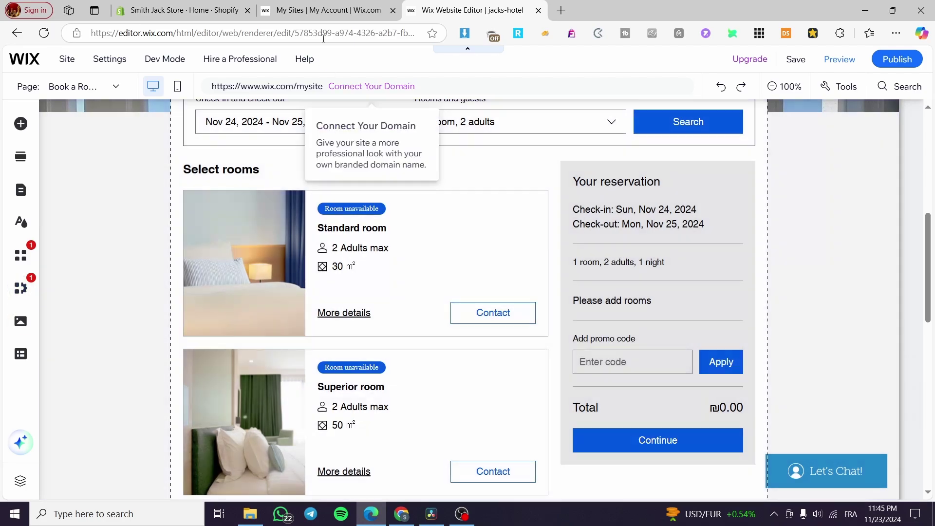
# Open the Jacks Hotel dashboard from the refreshed Sites list in the other browser tab and return to the site editor
pyautogui.click(338, 9)
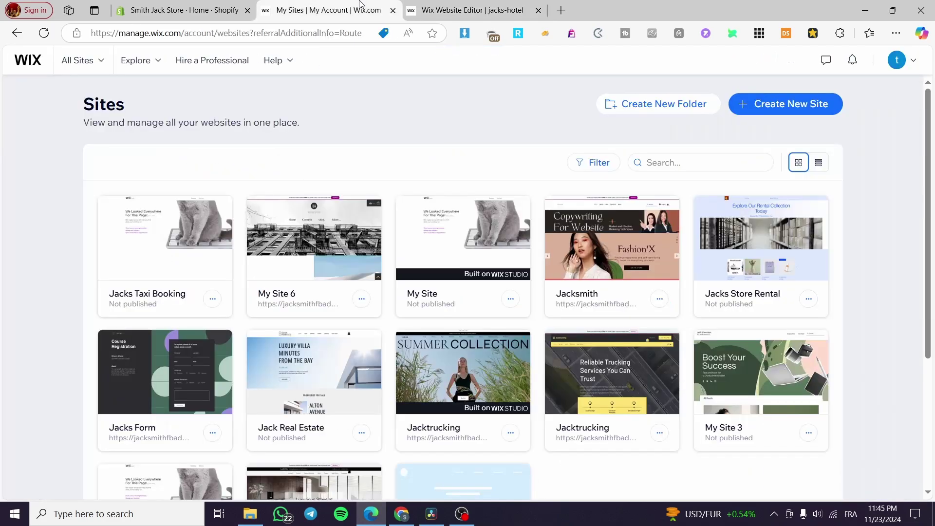
pyautogui.click(43, 34)
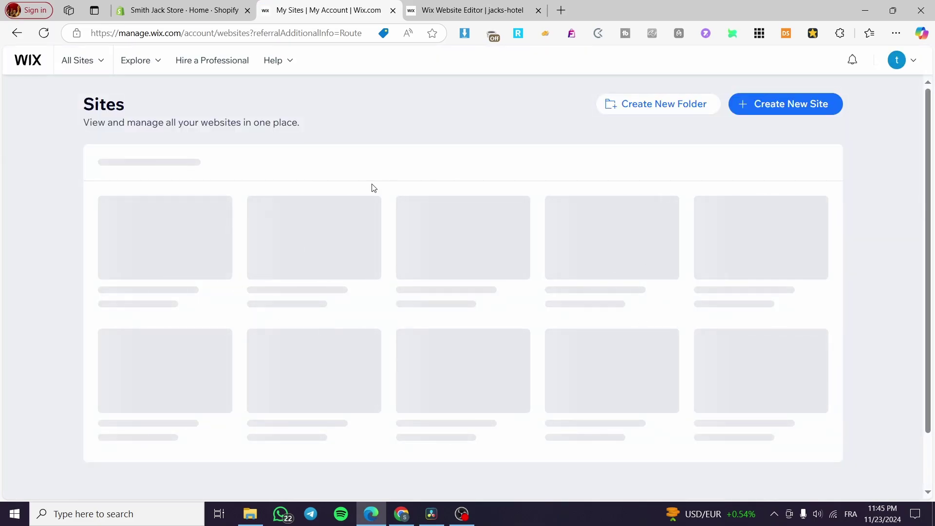
pyautogui.click(165, 239)
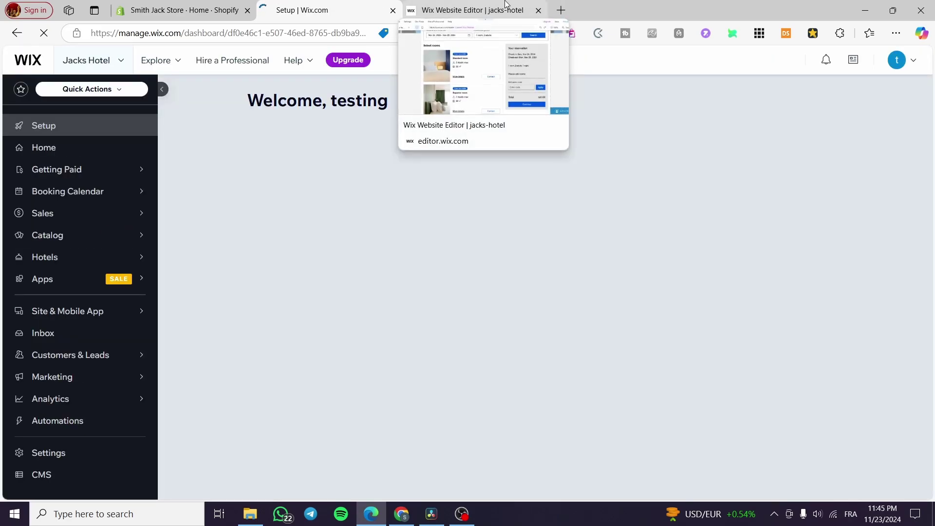
pyautogui.click(506, 6)
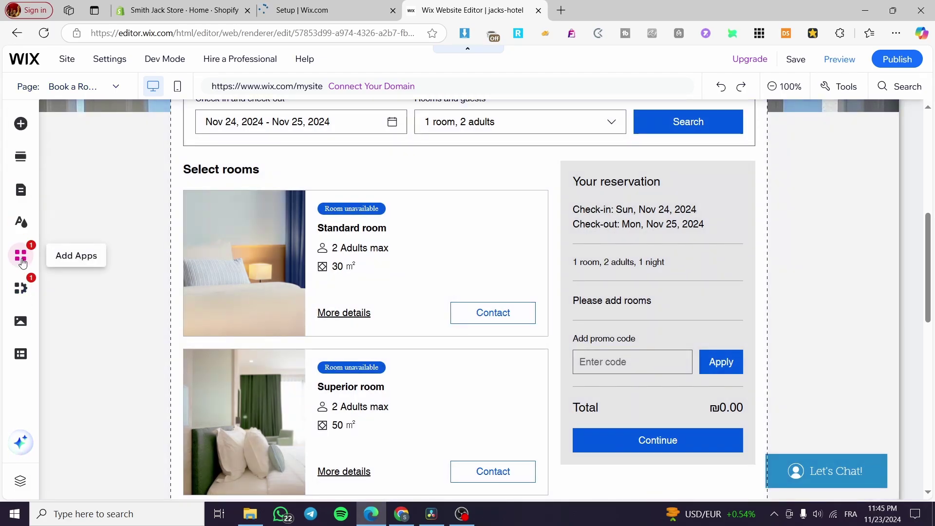
# Find Wix Hotels among the site's business tools and update the app
pyautogui.click(21, 257)
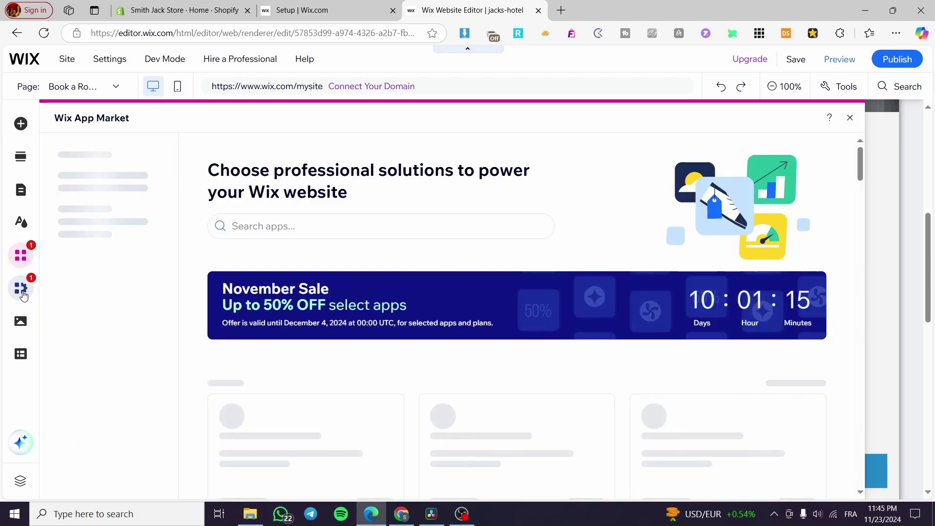
pyautogui.click(22, 291)
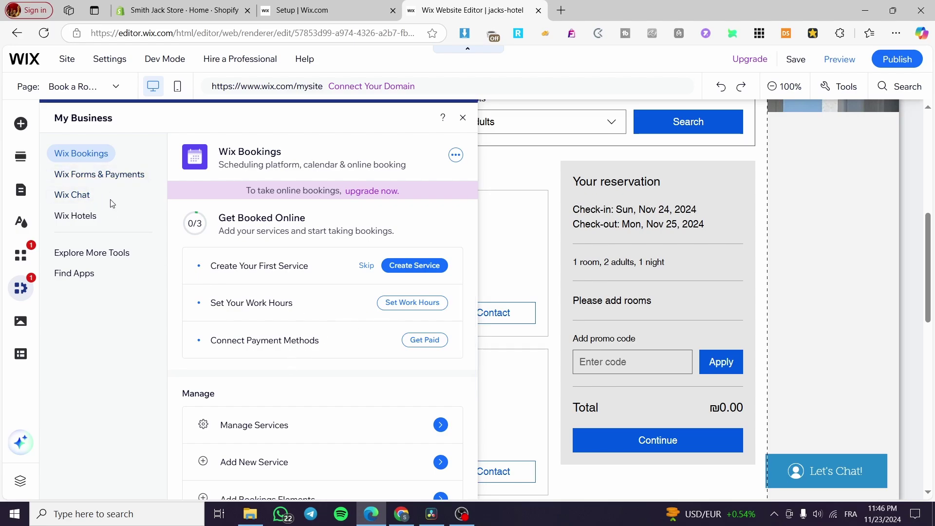
pyautogui.click(85, 217)
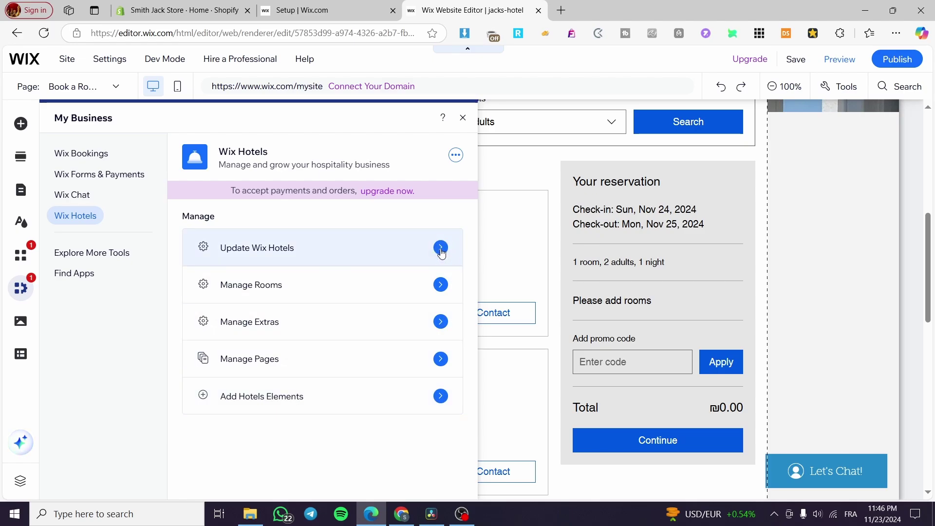
pyautogui.click(225, 358)
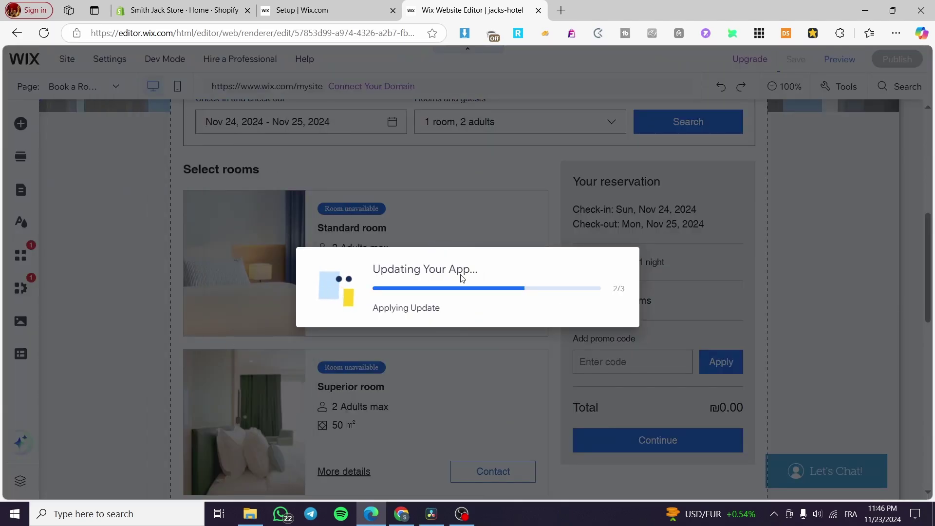
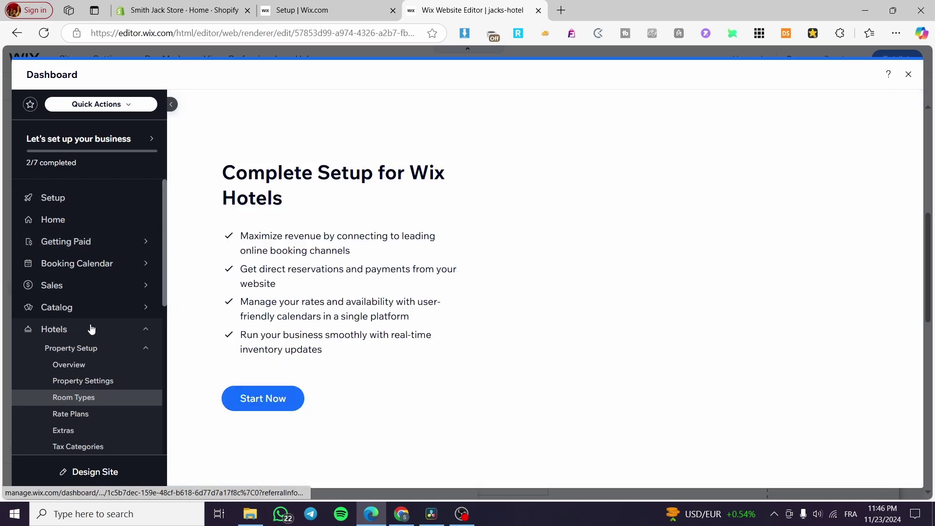
# Start the Wix Hotels setup from Room Types and agree to add the app with its requested permissions
pyautogui.scroll(-3, 90, 312)
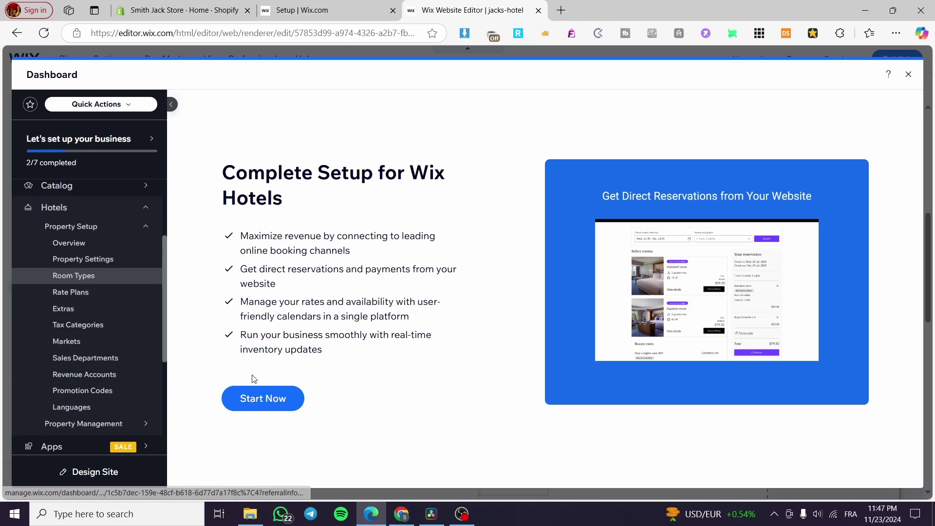
pyautogui.click(271, 398)
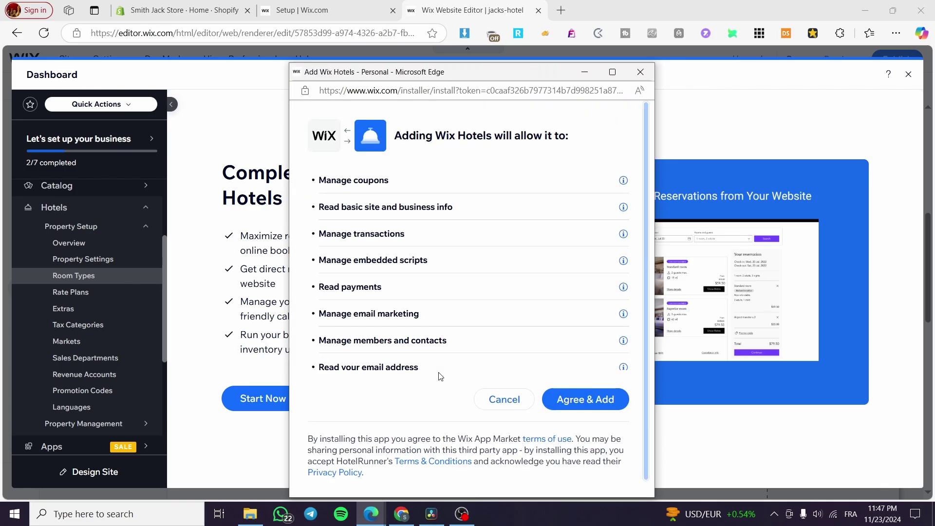
pyautogui.click(608, 407)
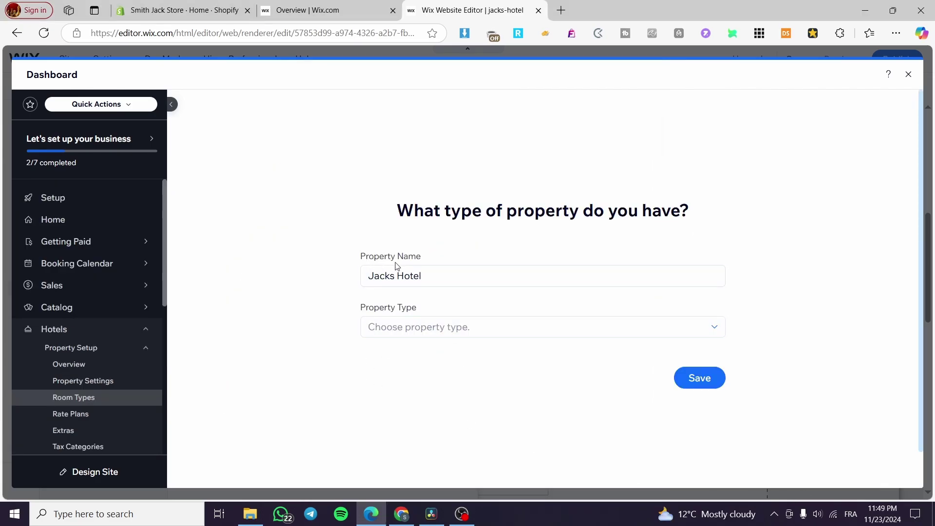
# Set the property type of Jacks Hotel to Hotel
pyautogui.click(468, 334)
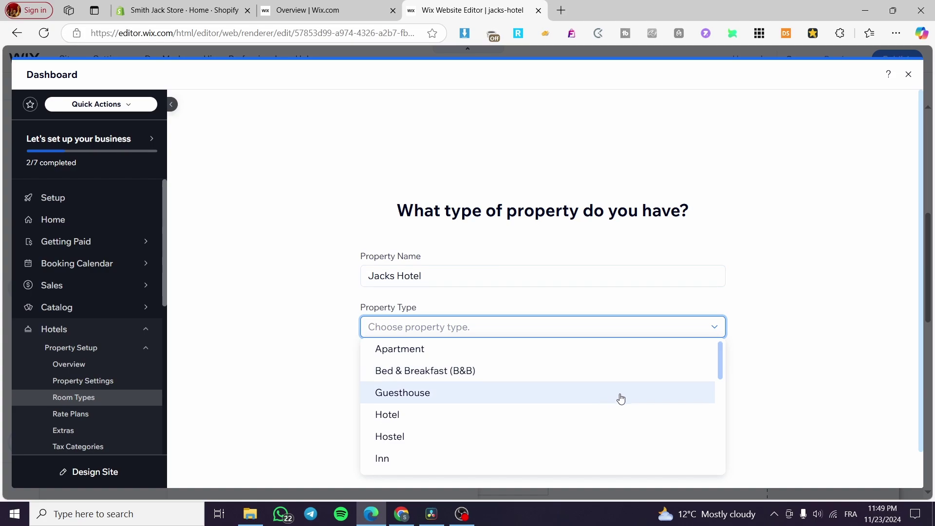
pyautogui.scroll(-2, 621, 398)
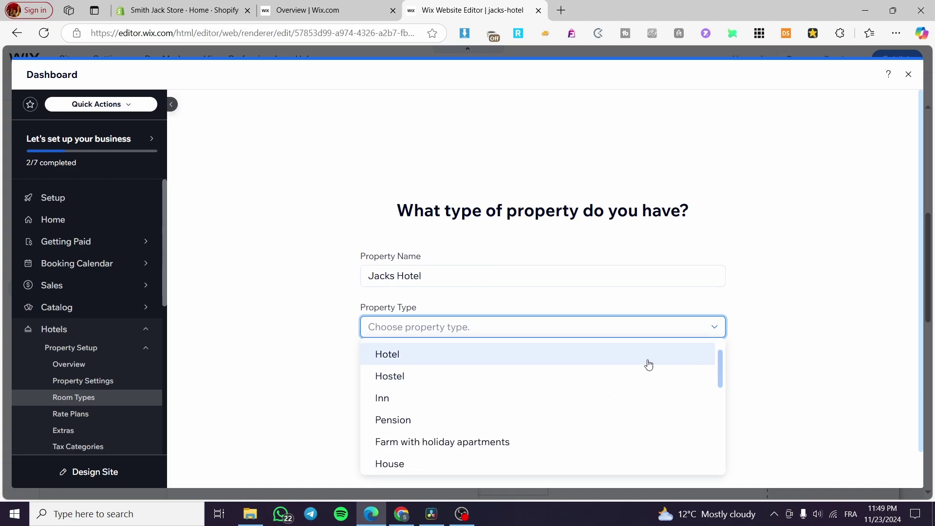
pyautogui.click(424, 361)
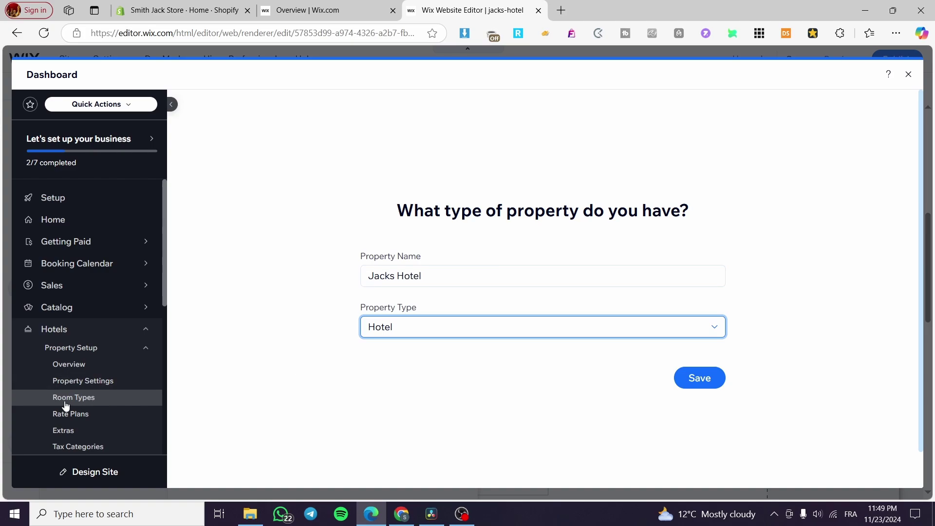
# Choose Apartment as the property type after looking through the available types, and save the property details
pyautogui.click(488, 335)
pyautogui.click(495, 357)
pyautogui.click(501, 327)
pyautogui.scroll(-3, 490, 388)
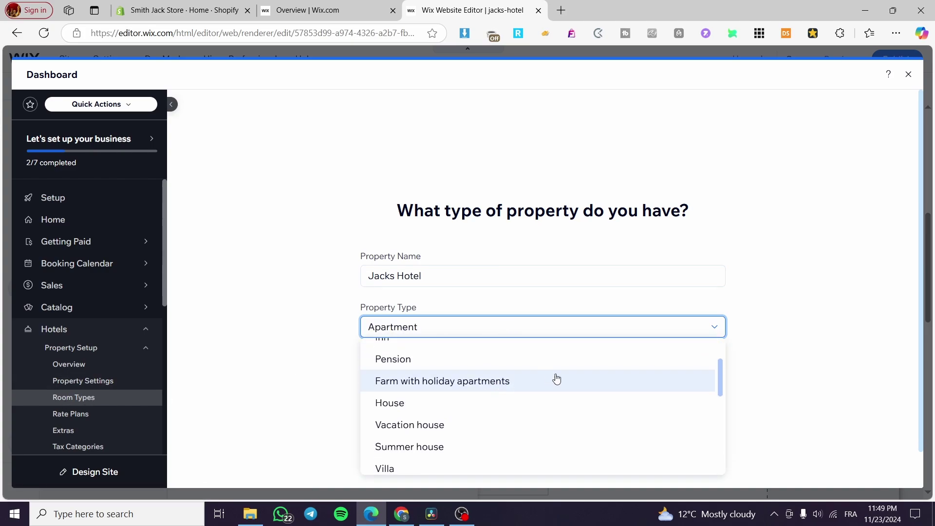
pyautogui.scroll(-3, 560, 390)
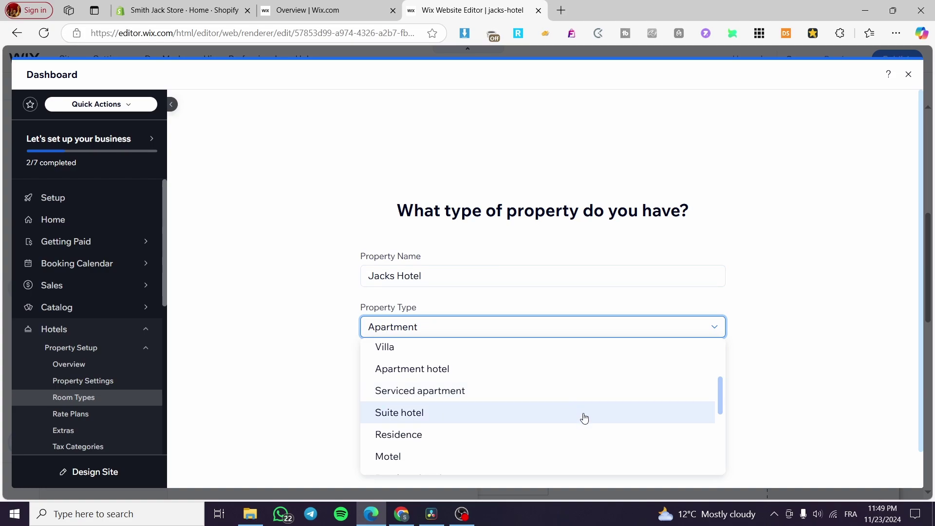
pyautogui.scroll(-10, 582, 415)
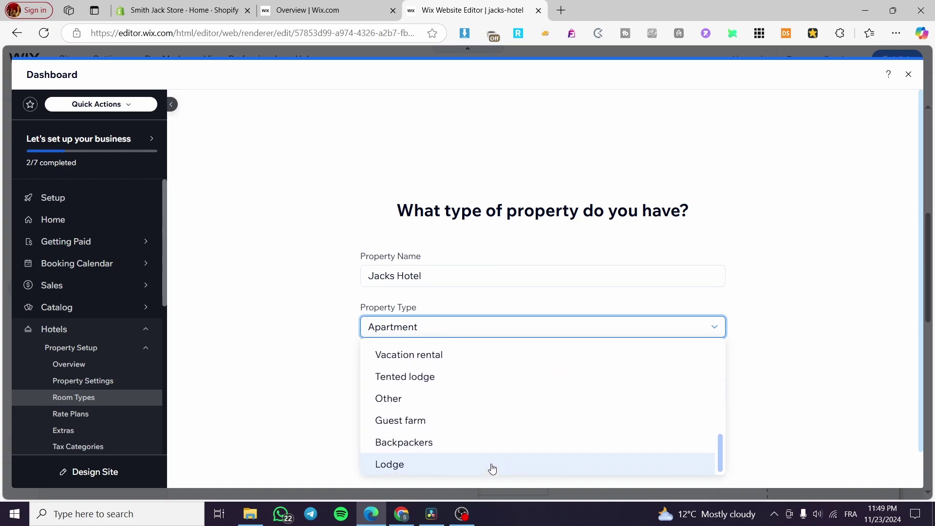
pyautogui.scroll(15, 490, 468)
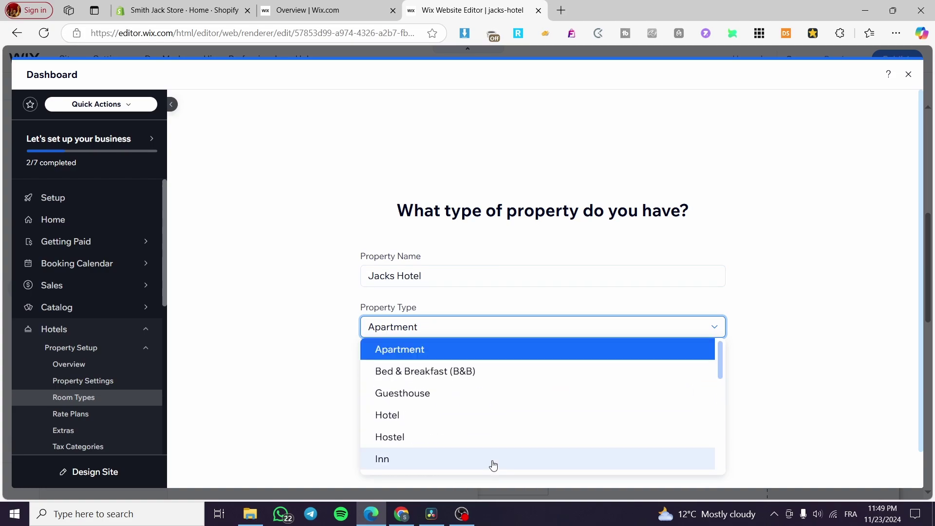
pyautogui.click(445, 350)
pyautogui.click(701, 377)
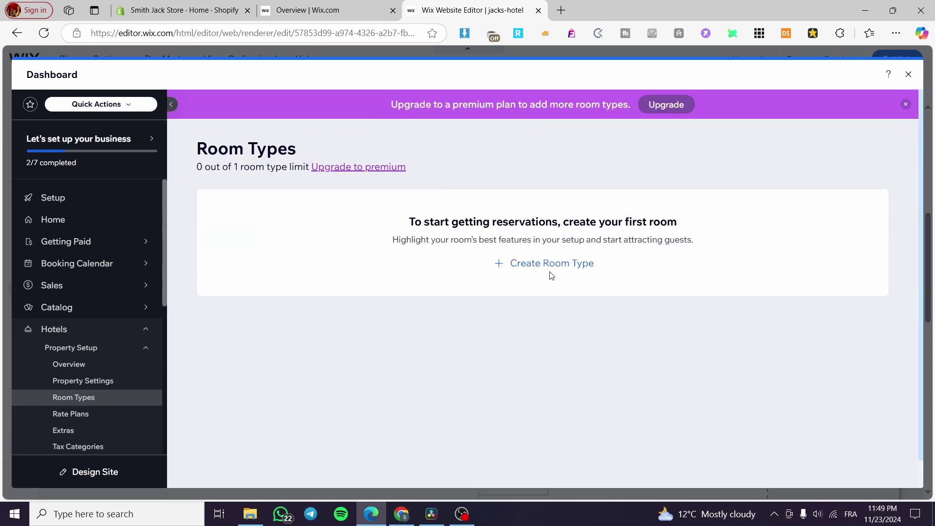
# Create a room type with Classic Room as the kind of room and continue to its details
pyautogui.click(552, 266)
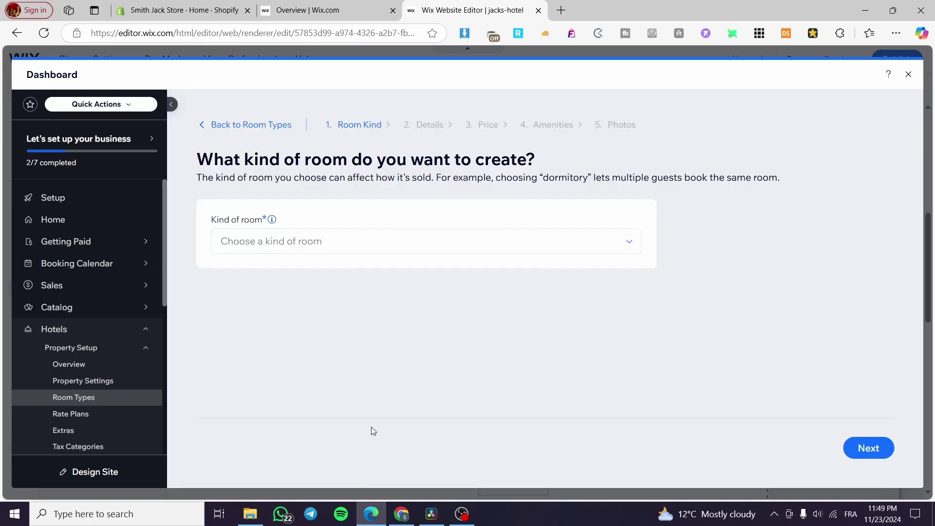
pyautogui.click(298, 242)
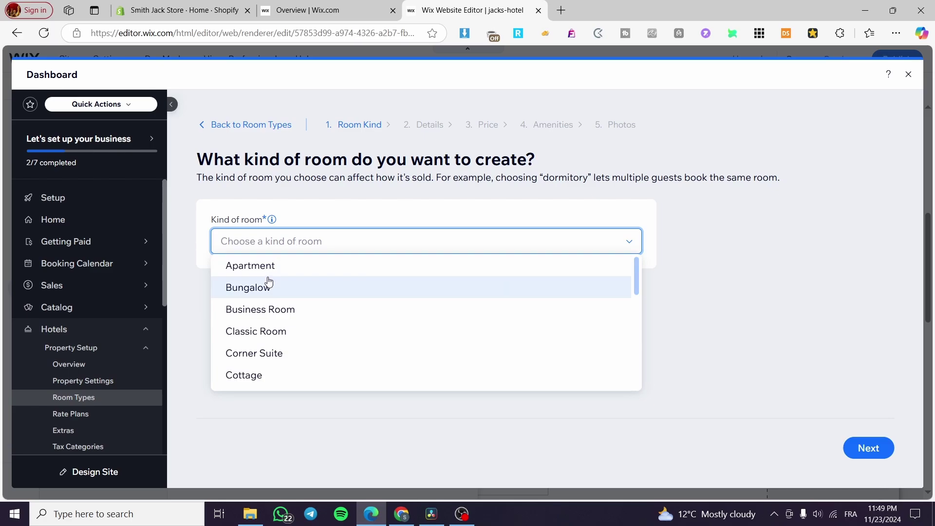
pyautogui.scroll(-1, 370, 321)
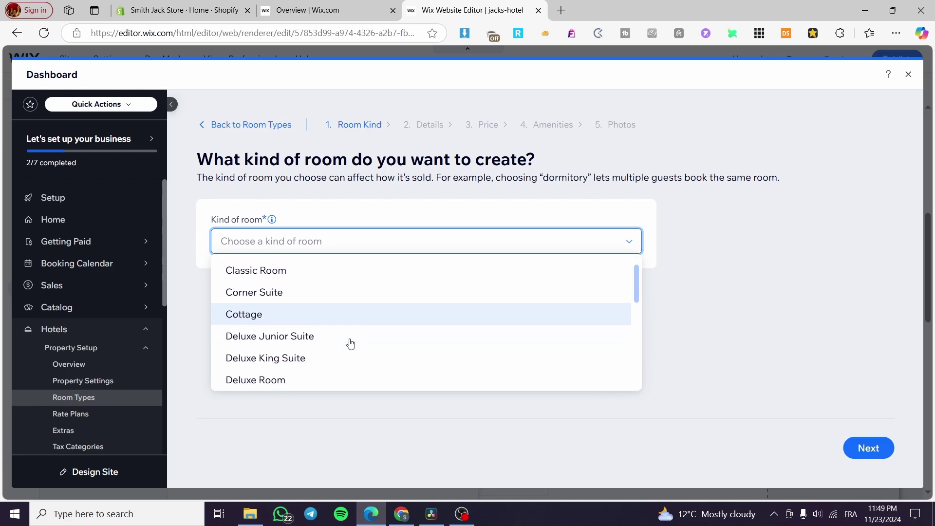
pyautogui.click(383, 274)
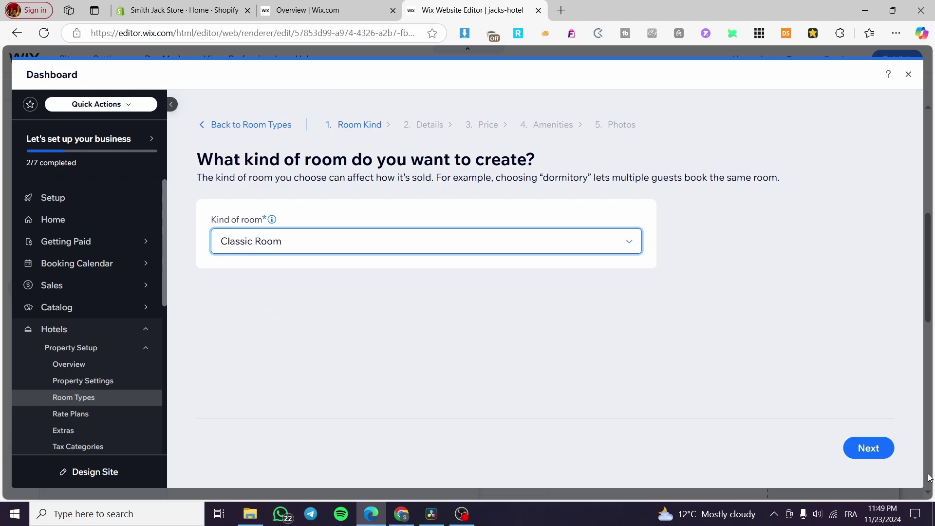
pyautogui.click(868, 448)
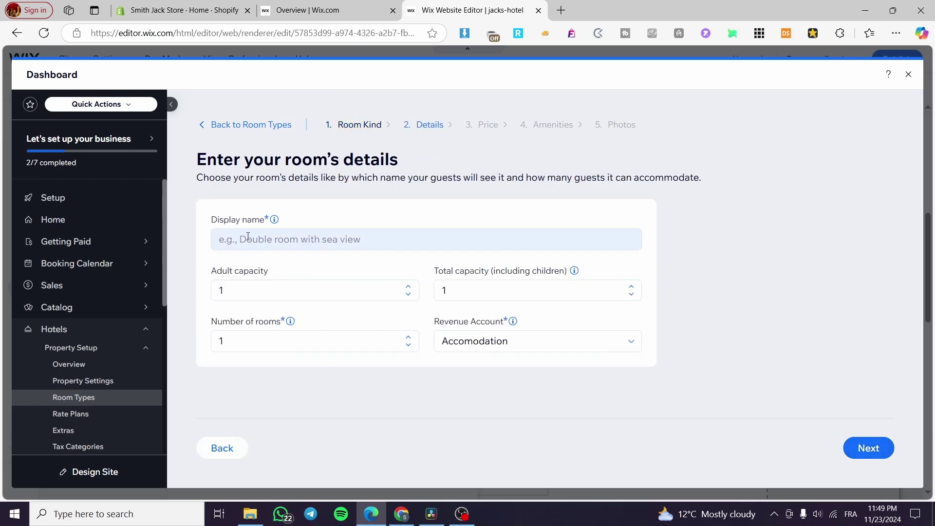
# Enter "Double room with a nice sea view" as the room's display name and set the adult capacity to 2
pyautogui.click(306, 242)
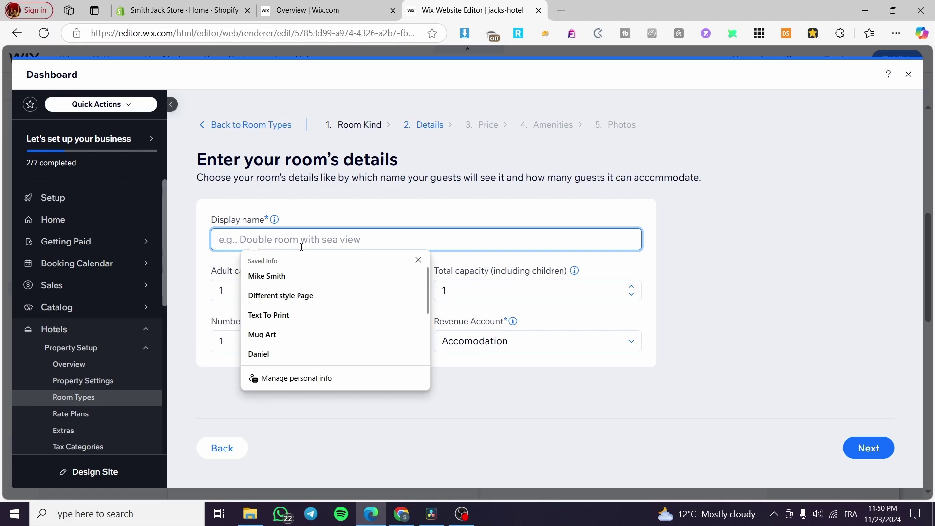
pyautogui.write('Dou')
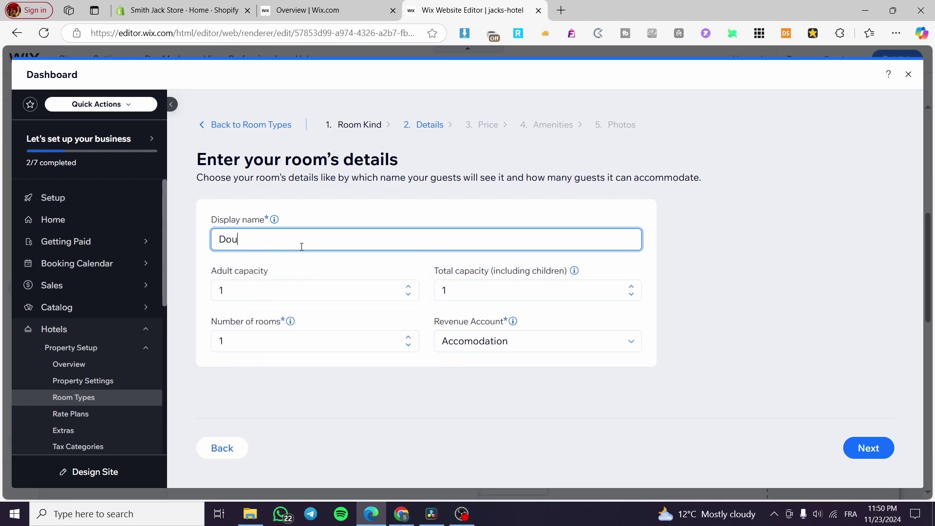
pyautogui.write('ble room with a nice sea view')
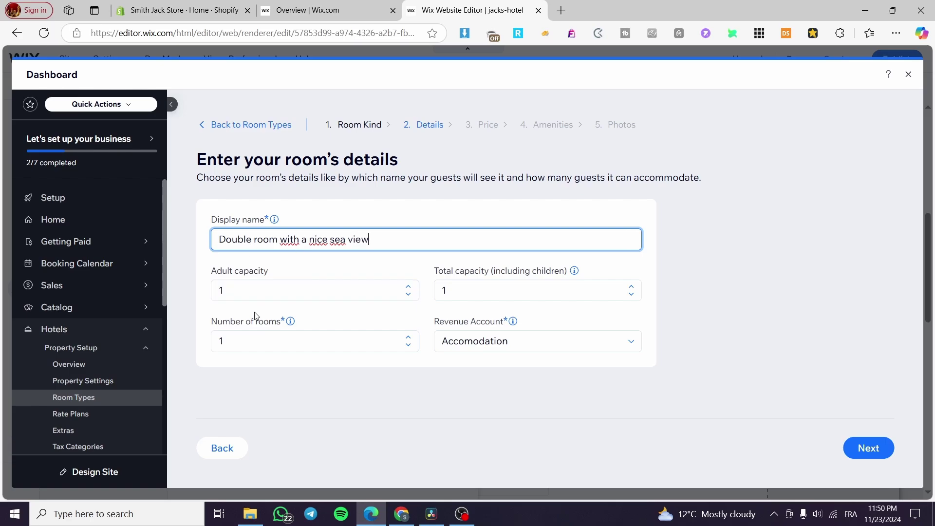
pyautogui.click(269, 293)
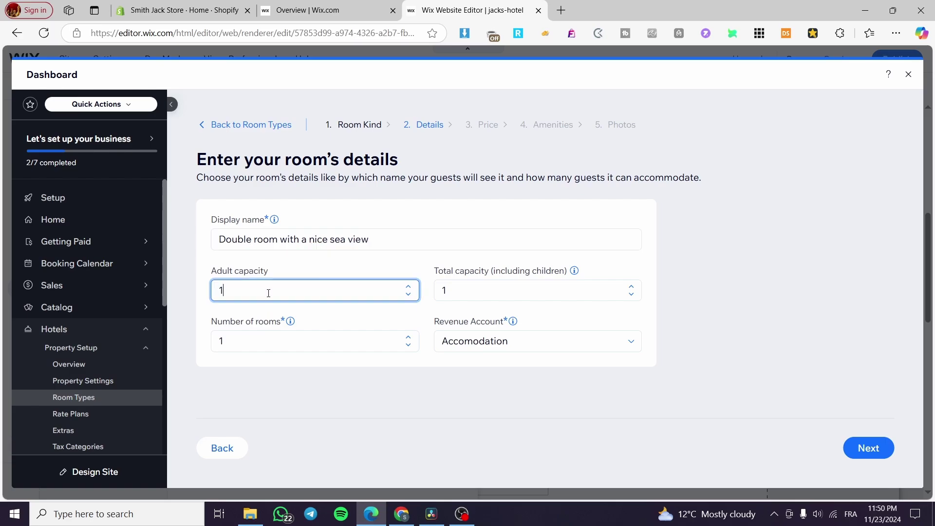
pyautogui.write('2')
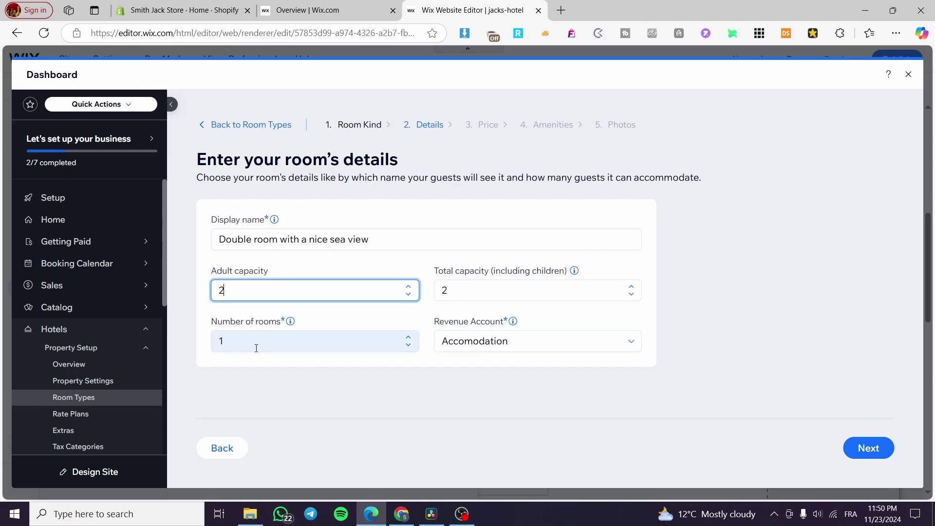
# Set the number of rooms to 2, keep Accomodation as the revenue account, and continue to the room's price
pyautogui.moveTo(243, 346); pyautogui.dragTo(222, 343)
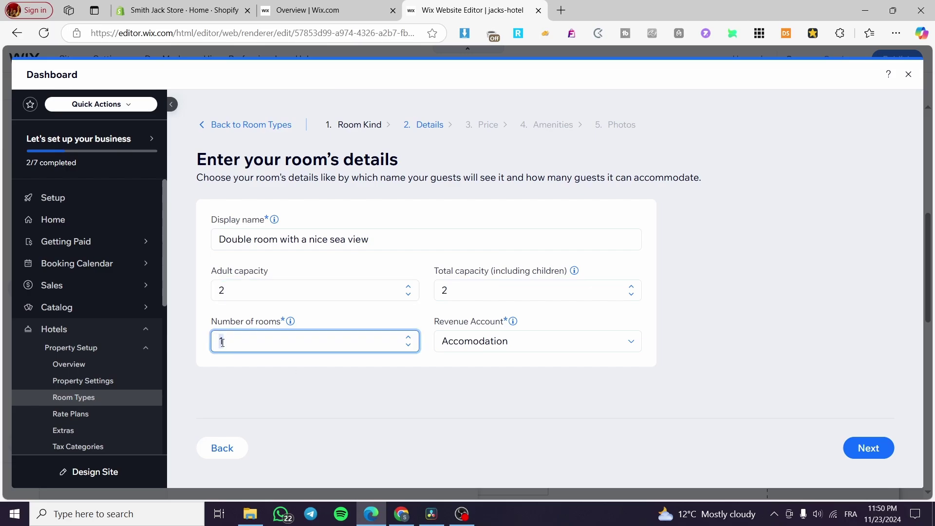
pyautogui.write('2')
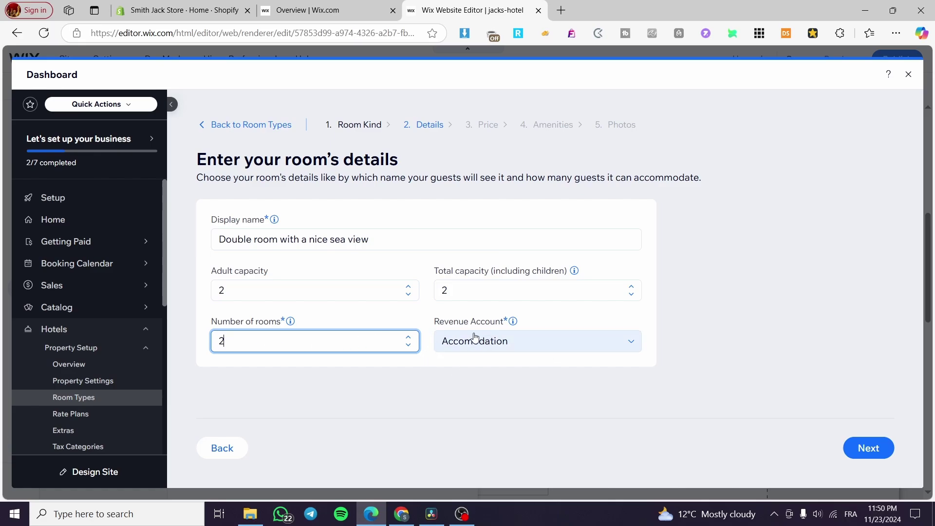
pyautogui.click(525, 348)
pyautogui.click(482, 364)
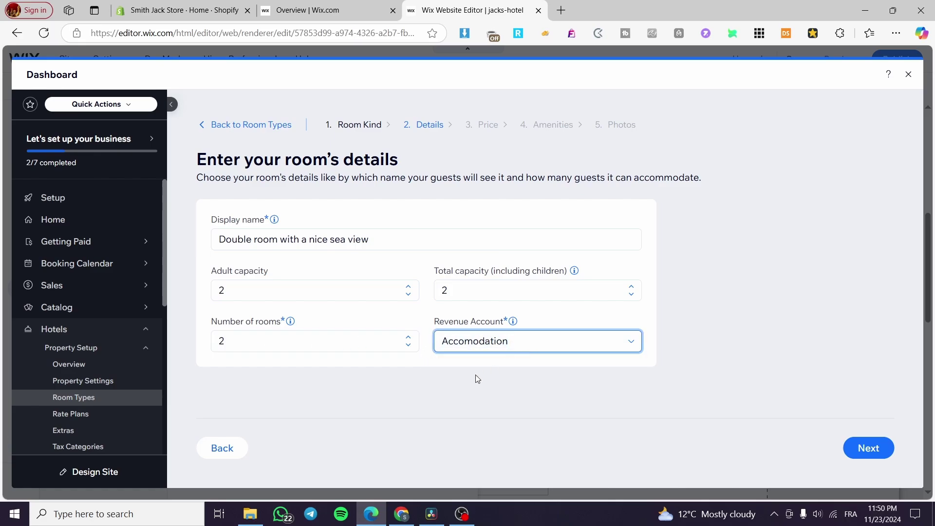
pyautogui.click(872, 448)
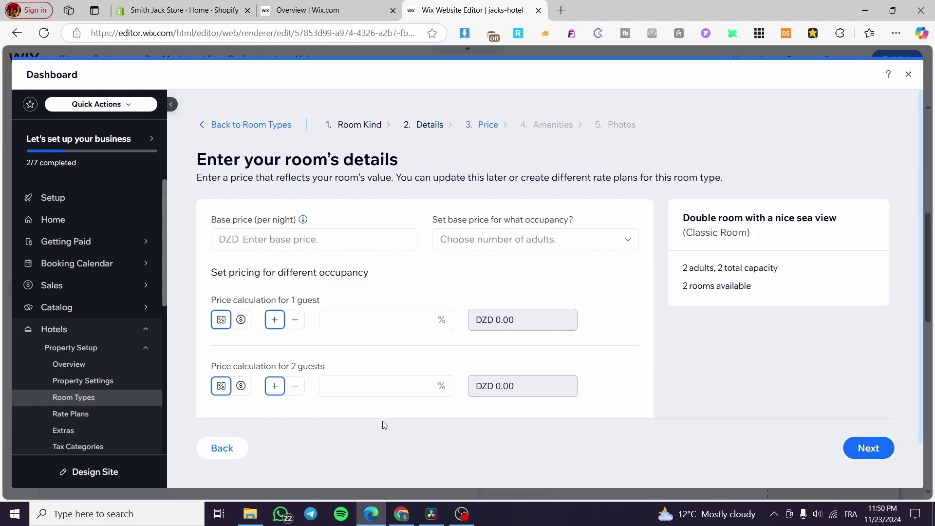
# Set the base price per night to DZD 60 with the 2 guests calculation as its occupancy
pyautogui.click(245, 240)
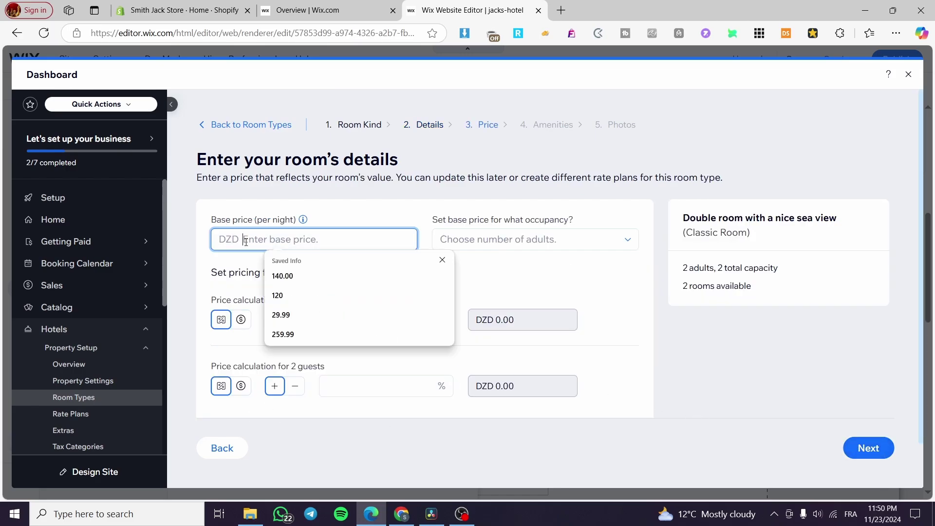
pyautogui.write('1')
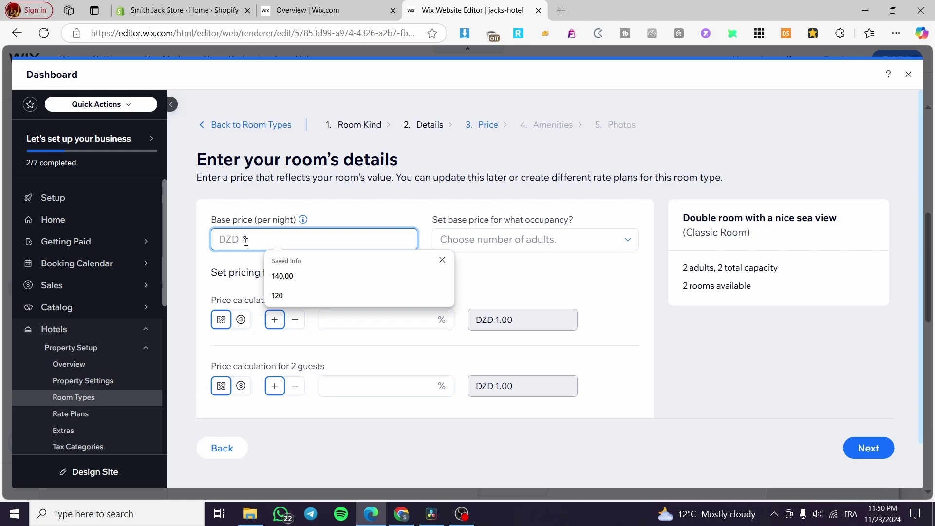
pyautogui.press('BackSpace')
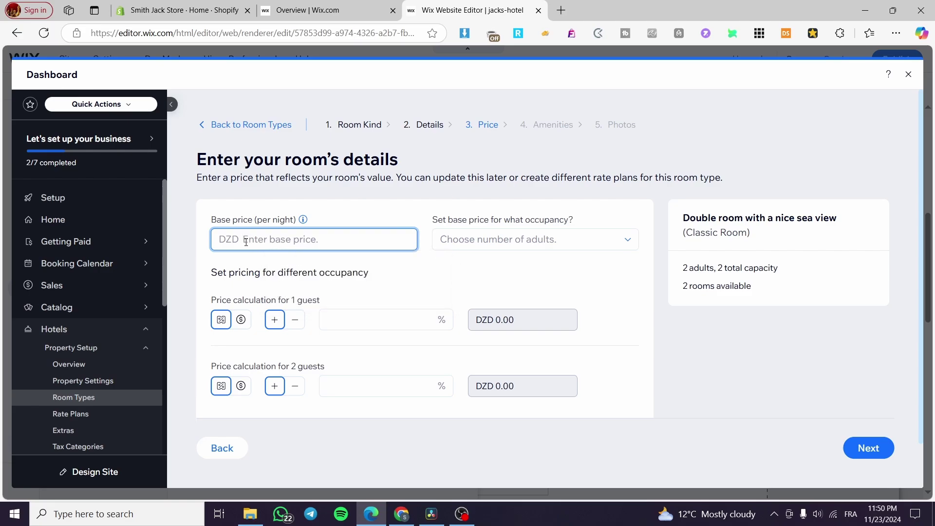
pyautogui.write('60')
pyautogui.click(525, 246)
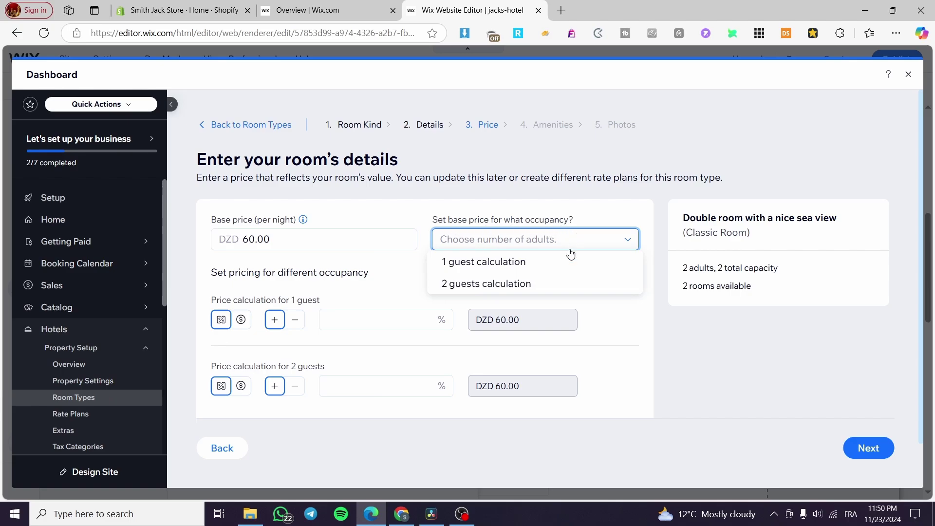
pyautogui.click(504, 284)
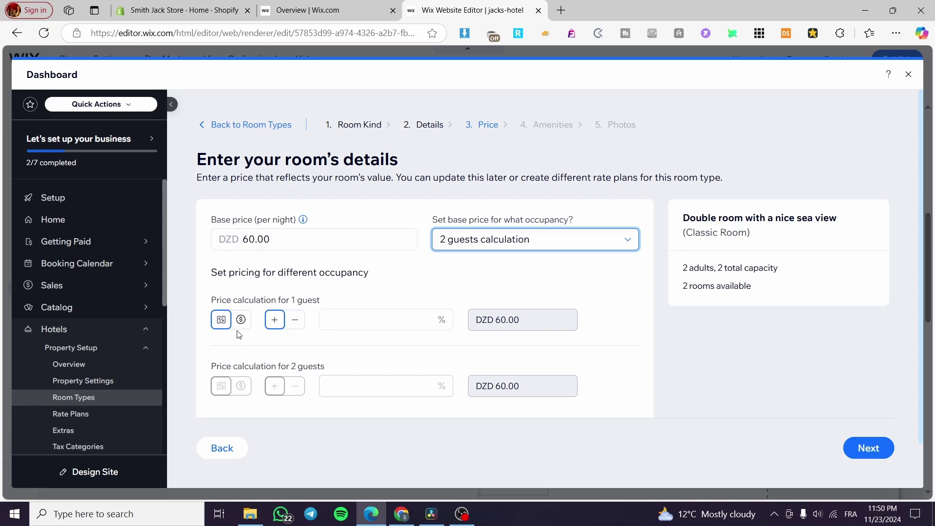
# Add a 15% increase to the price calculation for 1 guest and continue to the amenities
pyautogui.click(371, 321)
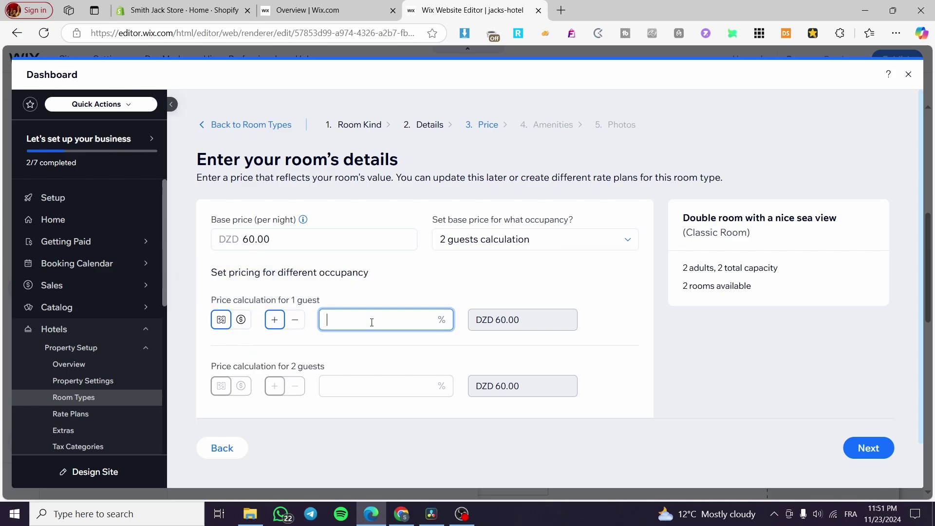
pyautogui.write('15')
pyautogui.click(436, 348)
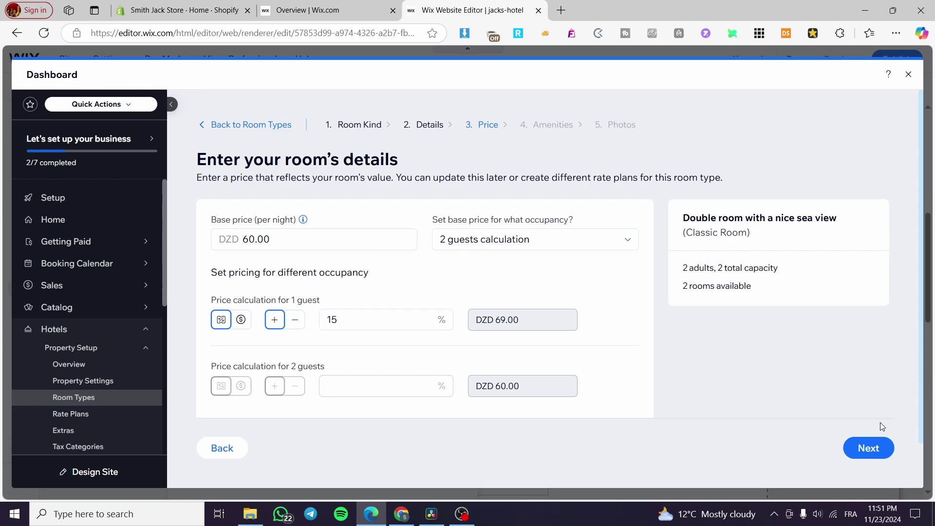
pyautogui.click(872, 448)
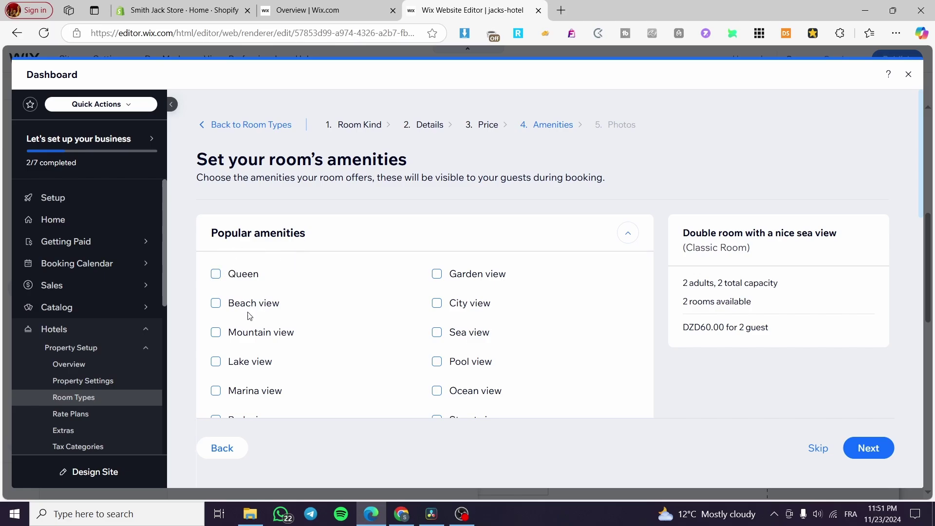
# Select Beach view, Sea view, City view and Pool view among the popular amenities
pyautogui.click(218, 304)
pyautogui.click(467, 339)
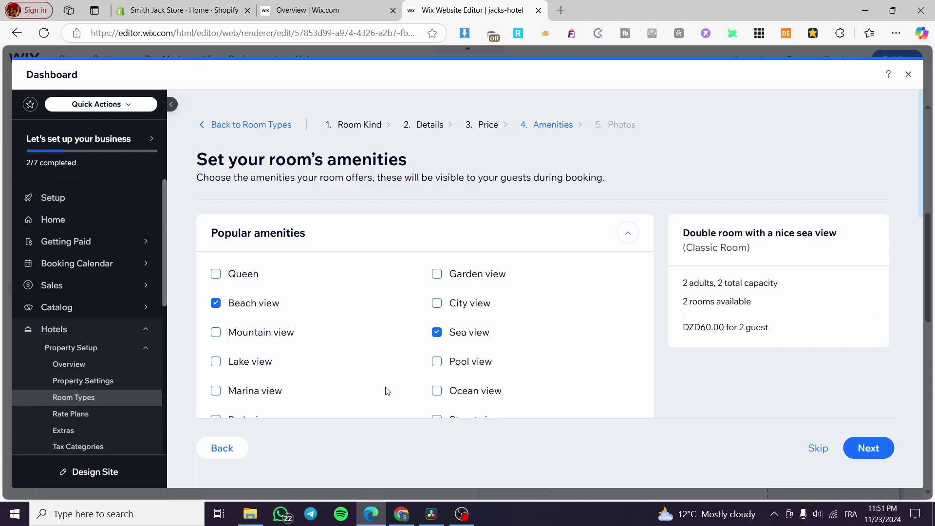
pyautogui.click(454, 306)
pyautogui.click(437, 362)
# Set the room's smoking condition to Non-smoking
pyautogui.scroll(-3, 688, 392)
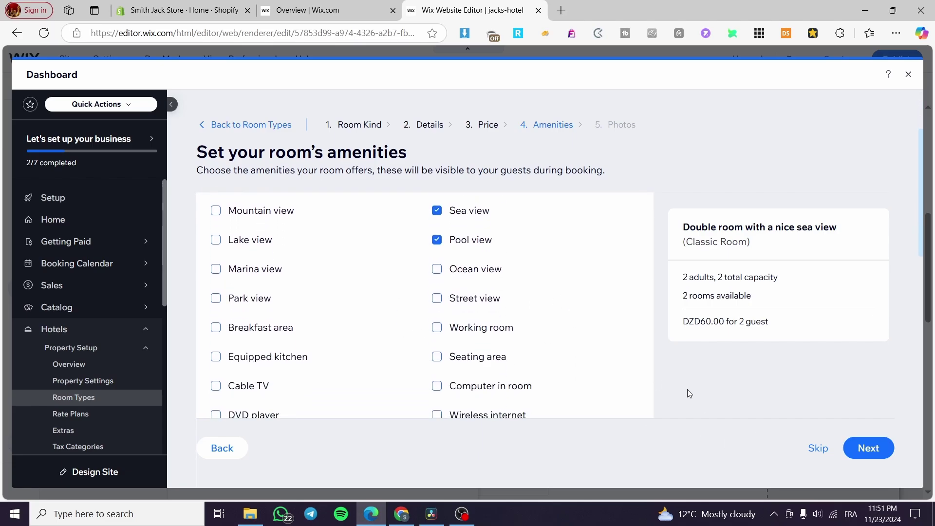
pyautogui.scroll(-7, 541, 372)
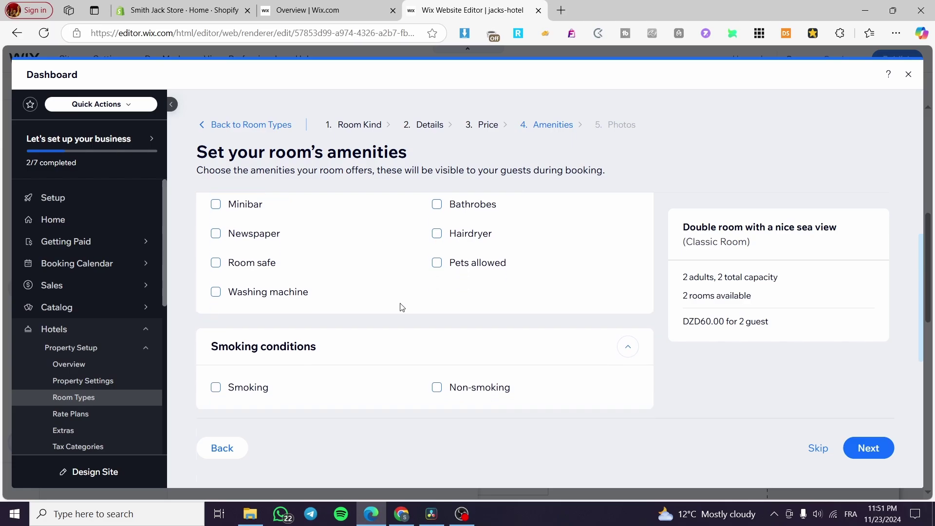
pyautogui.scroll(-2, 401, 307)
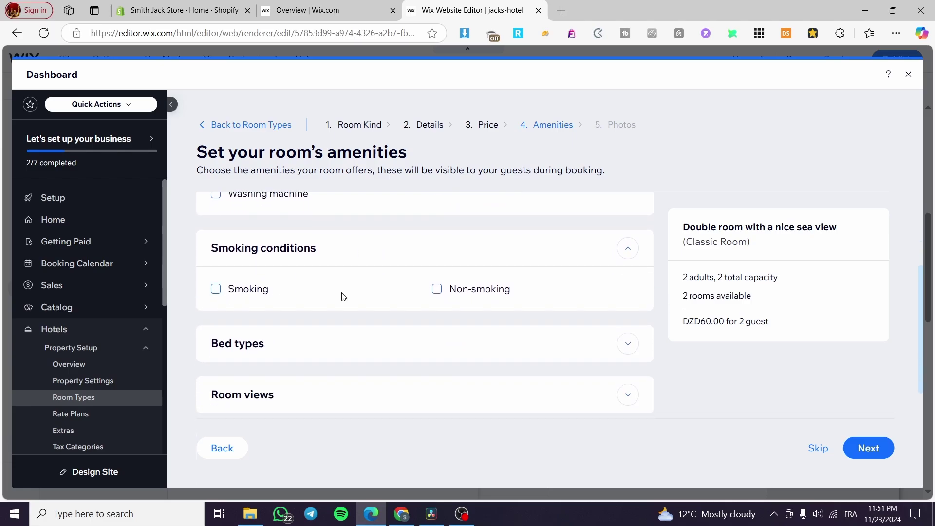
pyautogui.click(437, 289)
# Select Double and King as the room's bed types
pyautogui.scroll(-1, 396, 294)
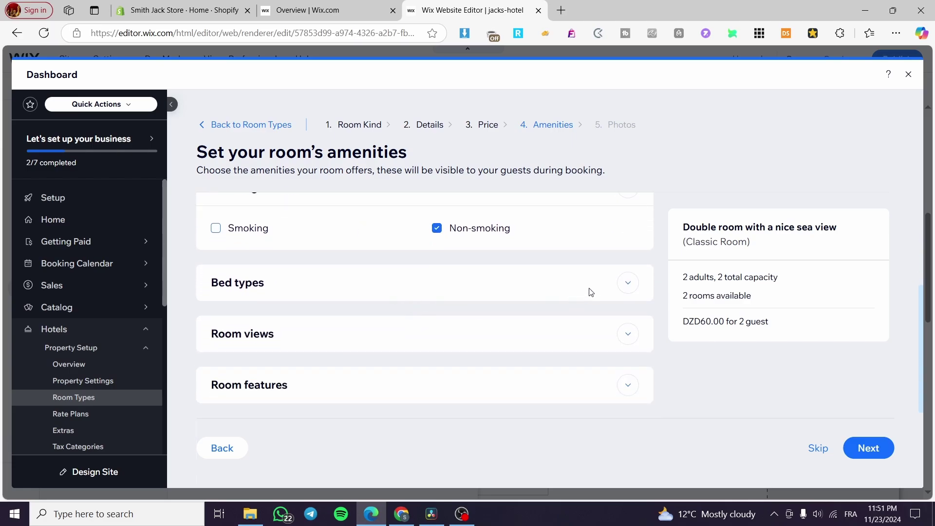
pyautogui.click(628, 283)
pyautogui.scroll(-2, 345, 303)
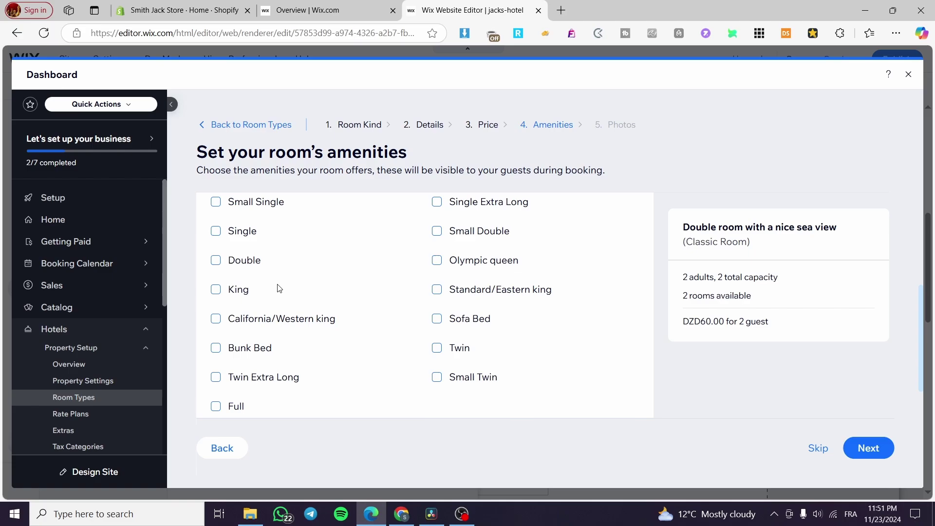
pyautogui.click(237, 264)
pyautogui.click(217, 292)
# Add Bay view to the room views and collapse that section
pyautogui.scroll(-6, 322, 291)
pyautogui.scroll(2, 320, 286)
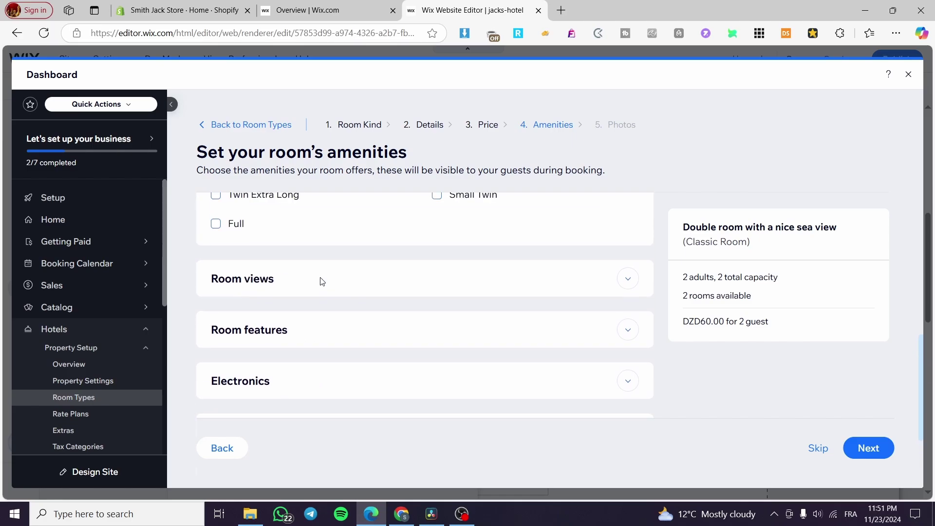
pyautogui.click(628, 279)
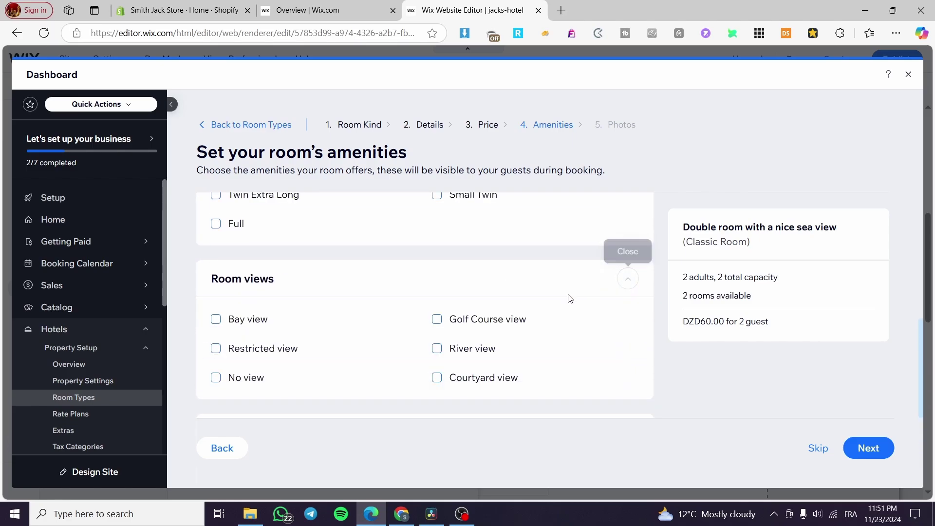
pyautogui.click(218, 321)
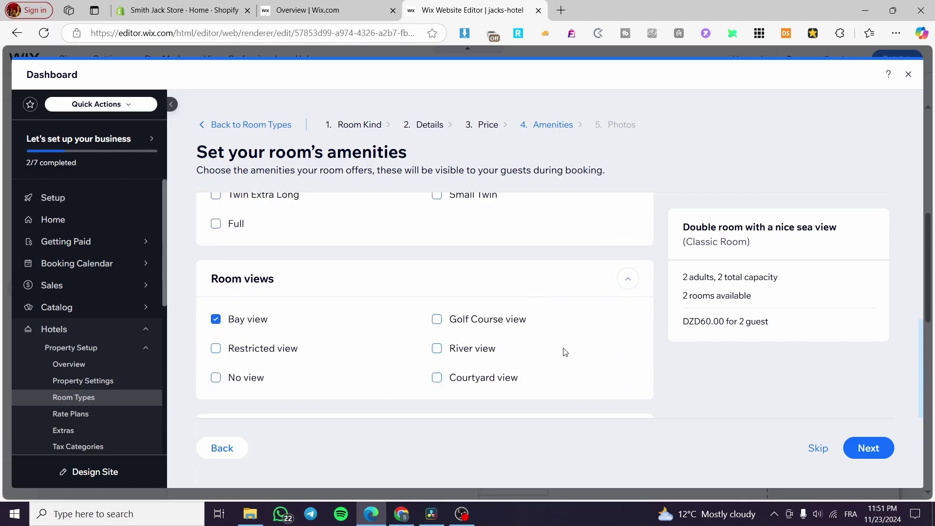
pyautogui.click(628, 278)
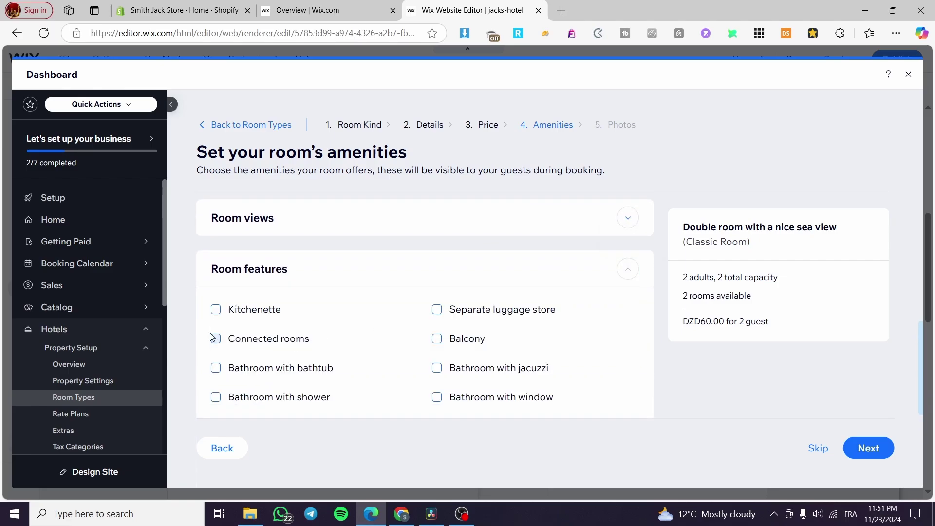
# Select the room features Kitchenette, Balcony, Mosquito net and Carpeted floor, plus bathroom with window, shower, bathtub and jacuzzi
pyautogui.click(216, 309)
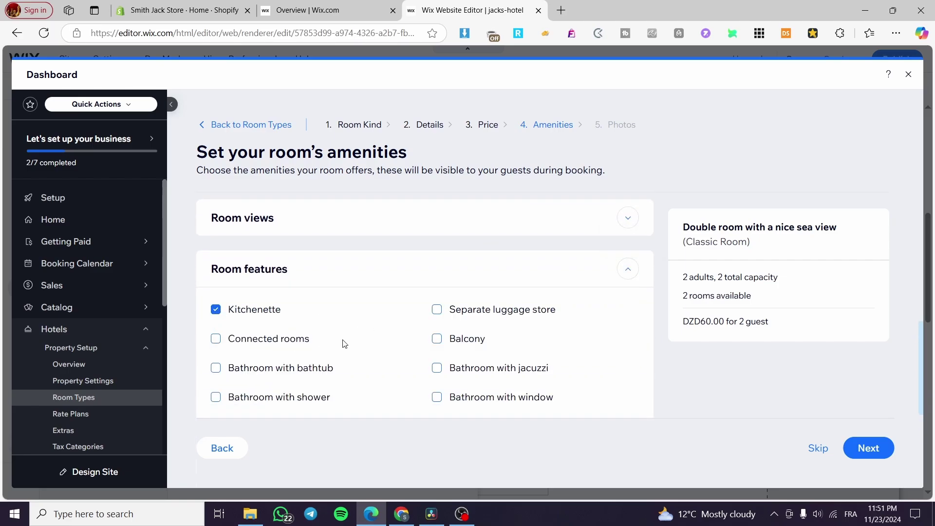
pyautogui.click(458, 346)
pyautogui.scroll(-1, 550, 336)
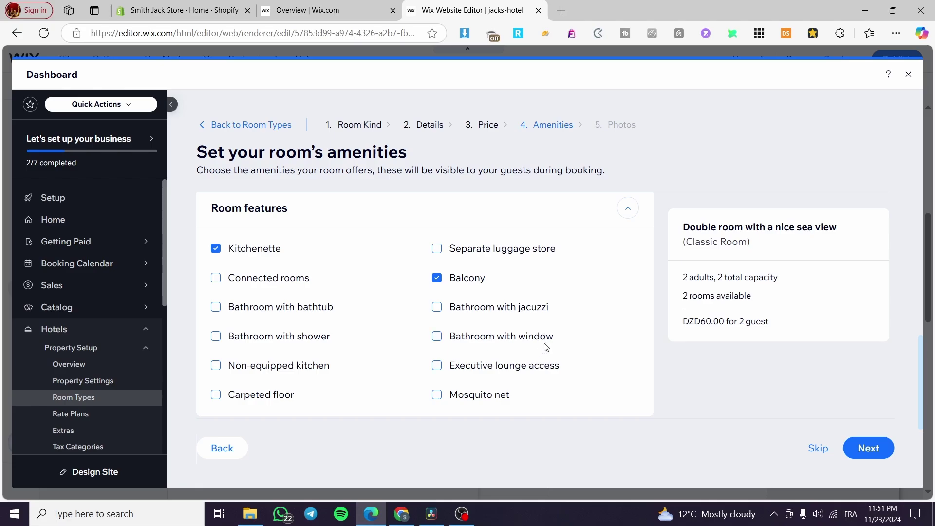
pyautogui.click(545, 345)
pyautogui.scroll(-1, 418, 407)
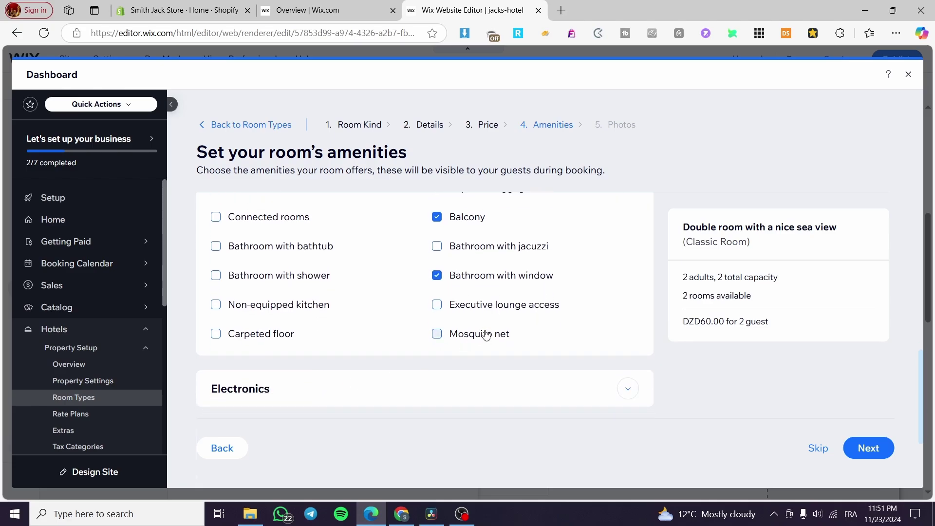
pyautogui.click(486, 335)
pyautogui.click(286, 341)
pyautogui.click(302, 278)
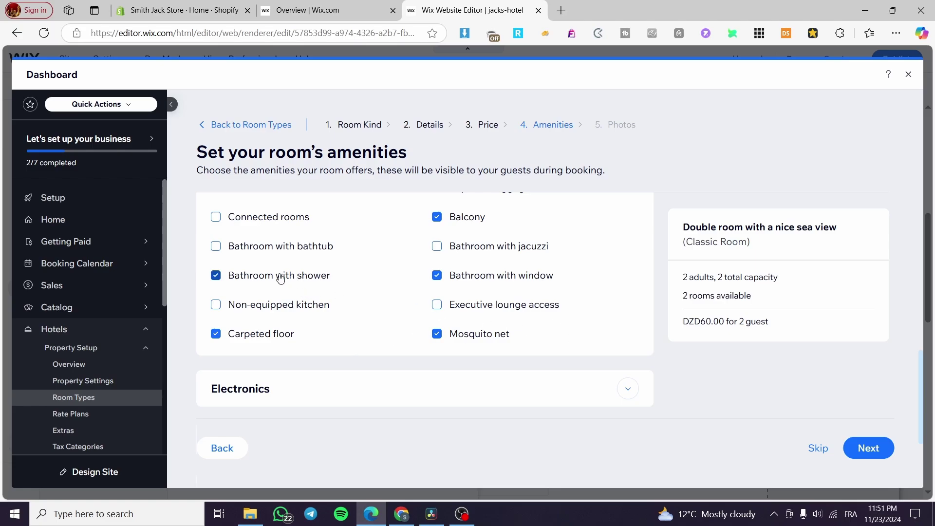
pyautogui.click(262, 250)
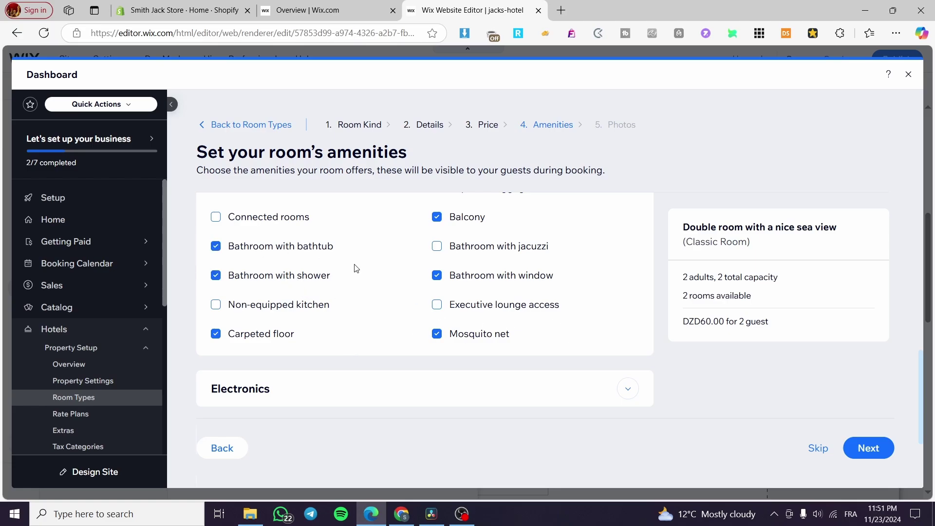
pyautogui.click(521, 256)
# Select Centrally controlled air conditioning under ventilating and air conditioning, and collapse that section
pyautogui.scroll(-3, 564, 351)
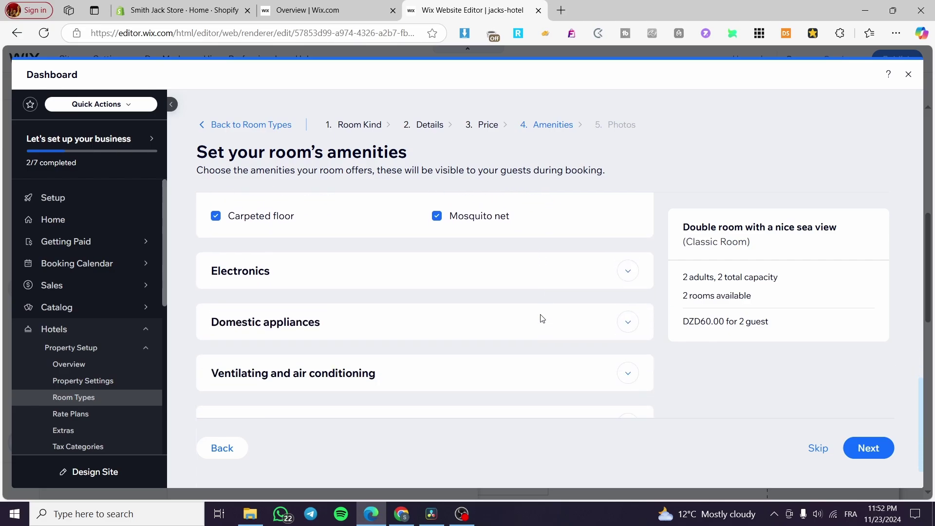
pyautogui.scroll(3, 538, 317)
pyautogui.scroll(-3, 565, 302)
pyautogui.scroll(-2, 302, 272)
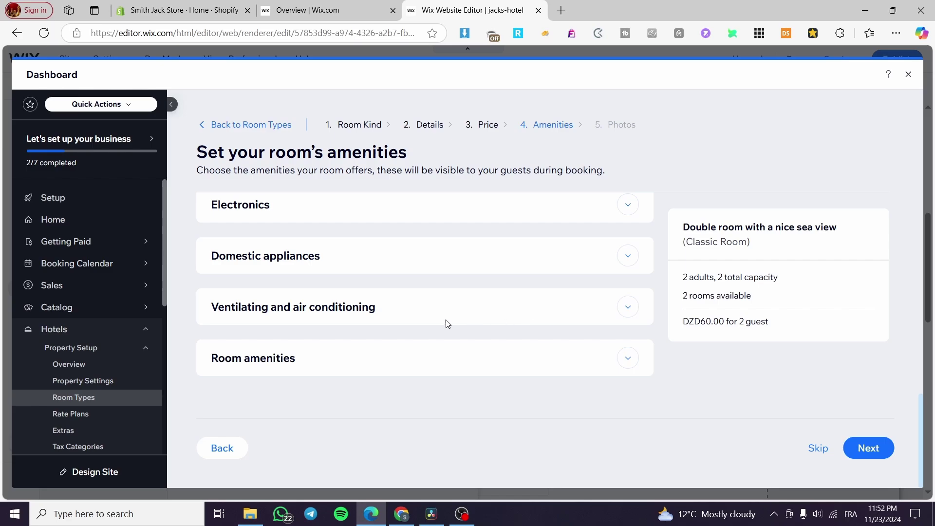
pyautogui.click(628, 307)
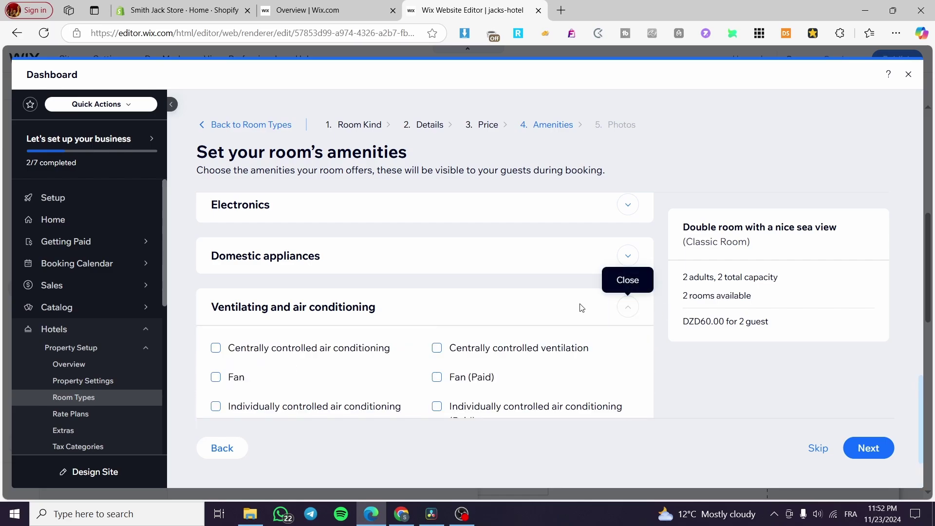
pyautogui.click(266, 351)
pyautogui.click(629, 307)
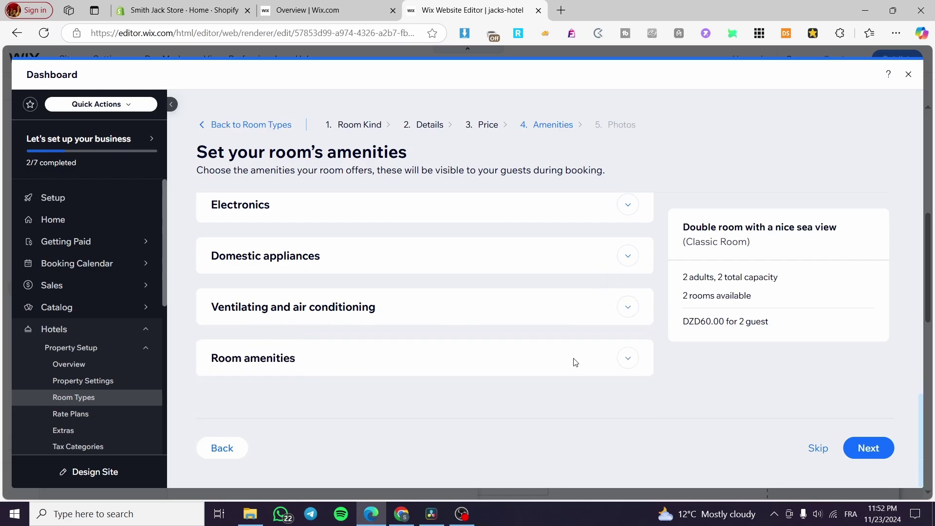
# Look through the options in the Room amenities section
pyautogui.click(628, 357)
pyautogui.scroll(-1, 368, 340)
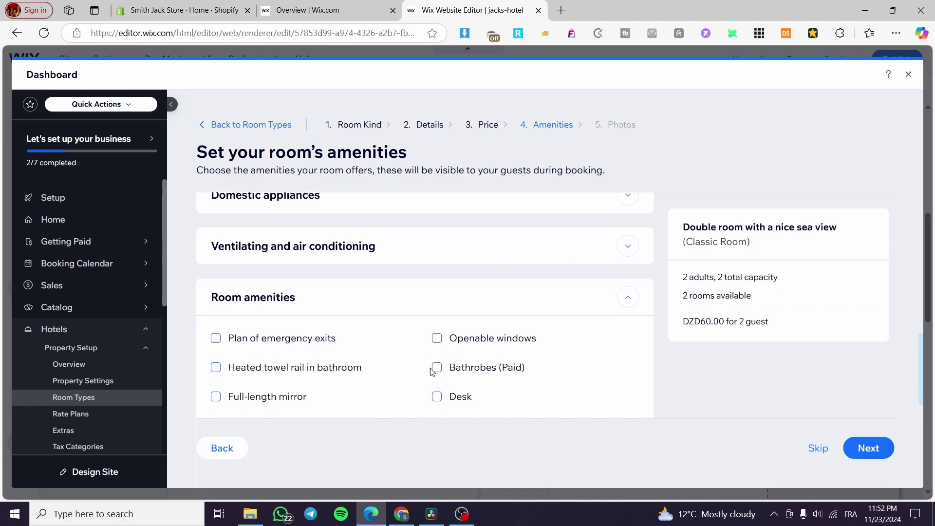
pyautogui.scroll(-2, 431, 372)
# Continue past the amenities without adding room photos and proceed to completing the room type's setup
pyautogui.click(865, 447)
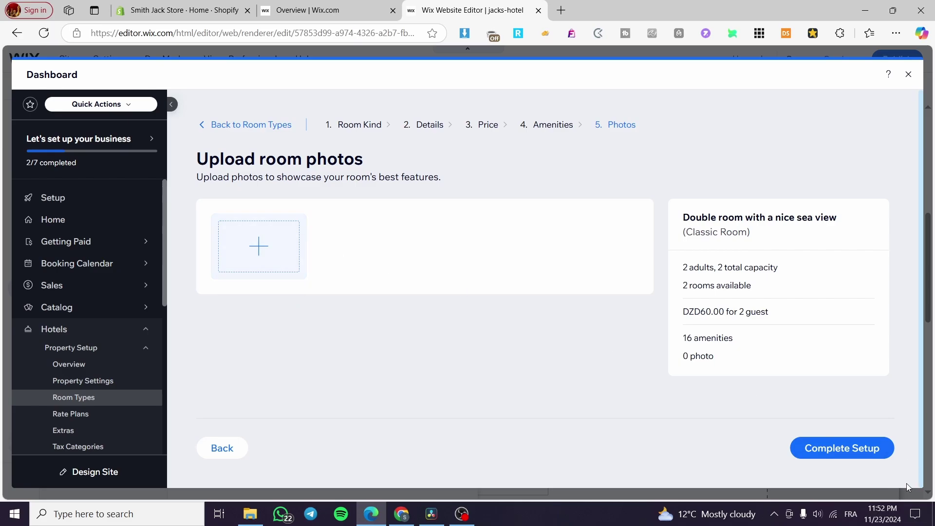
pyautogui.click(852, 449)
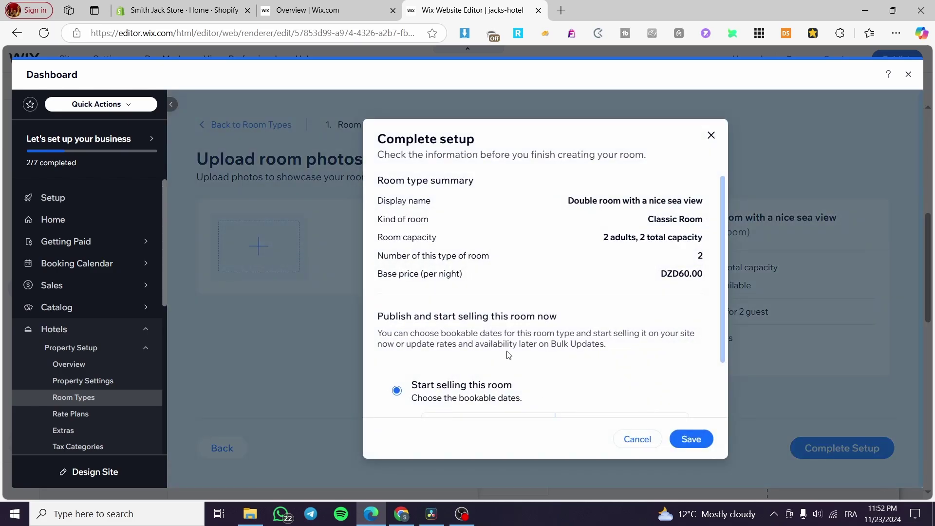
pyautogui.scroll(-2, 508, 354)
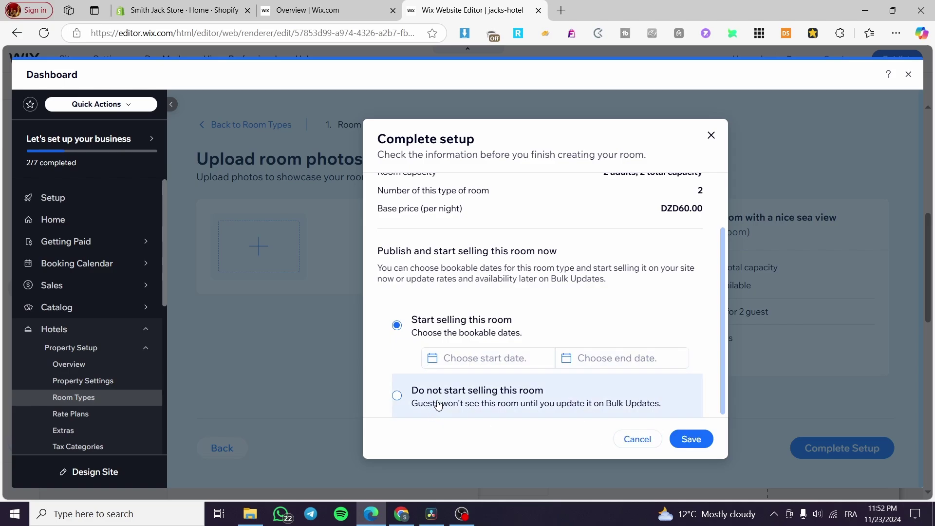
pyautogui.click(692, 439)
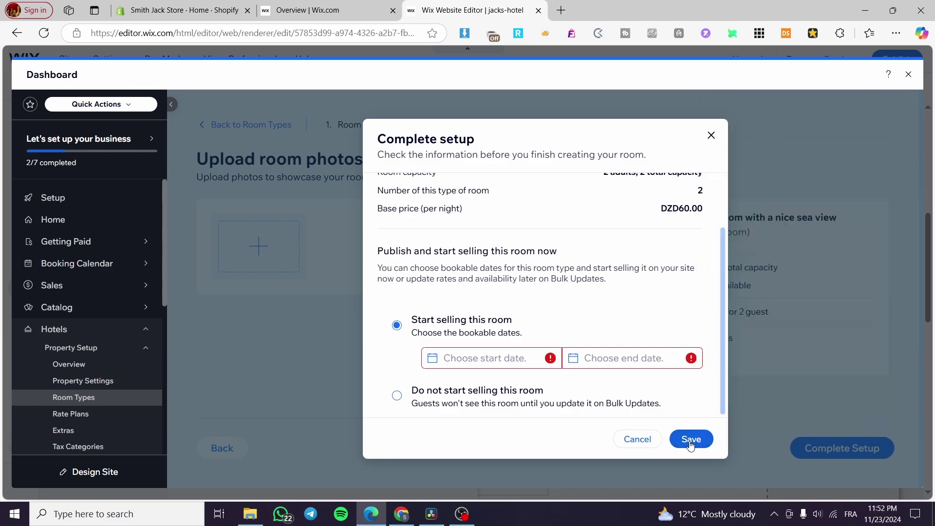
# Set the room's bookable dates from Nov 23, 2024 to Nov 30, 2024 and save the room type
pyautogui.click(497, 359)
pyautogui.click(535, 277)
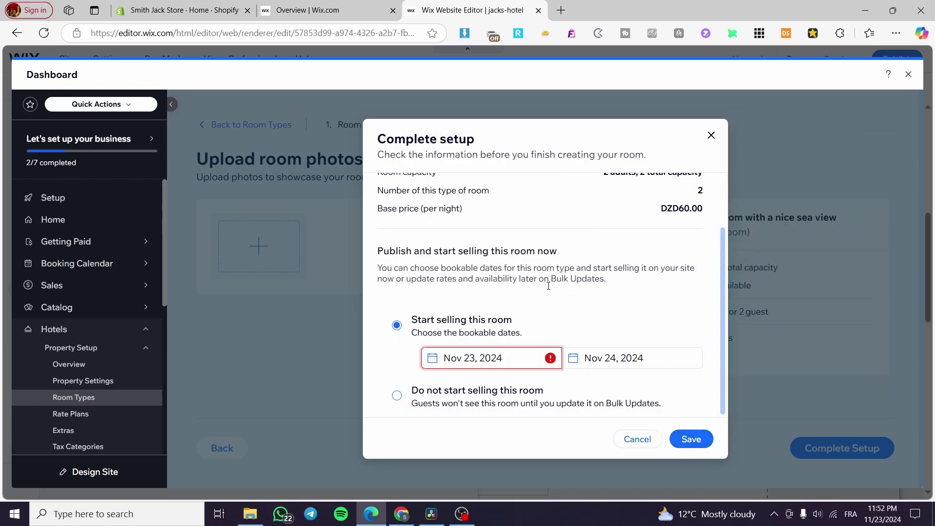
pyautogui.click(619, 358)
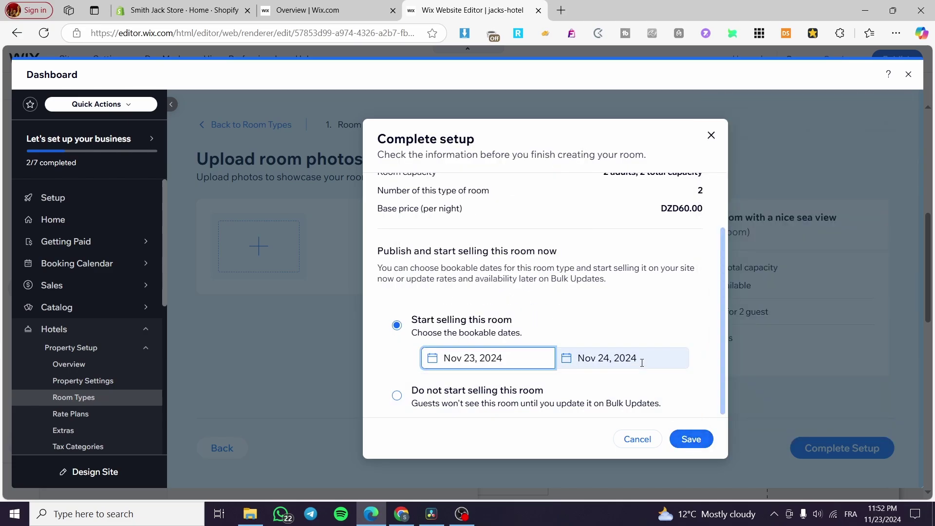
pyautogui.click(663, 307)
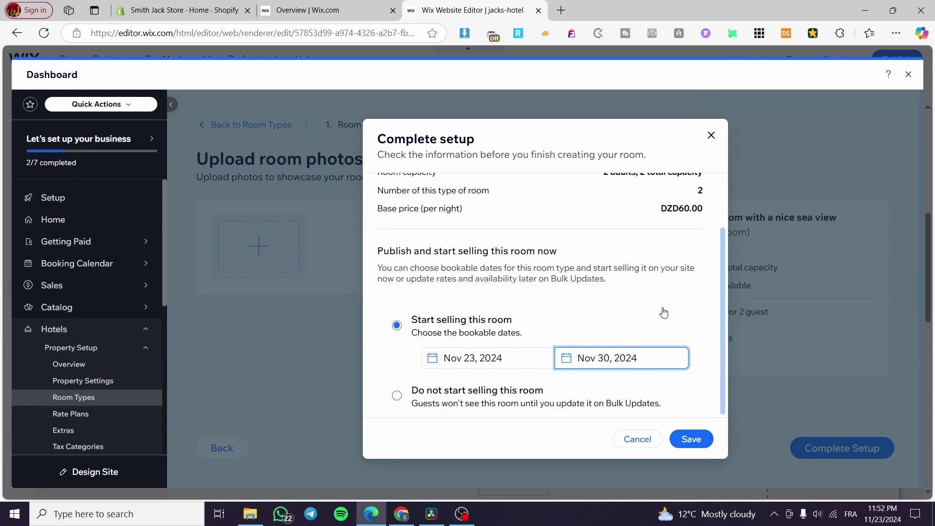
pyautogui.click(697, 441)
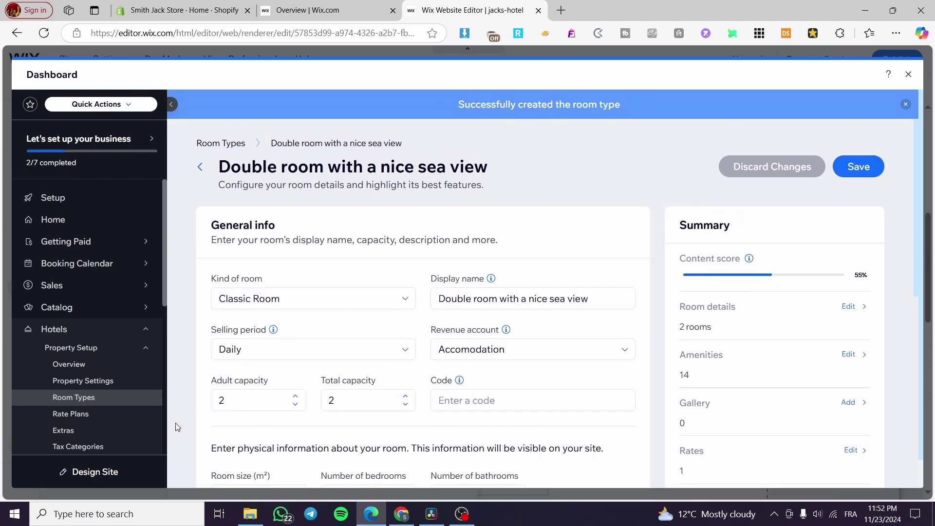
# Look through the hotel's property setup pages, including Rate Plans, Extras and Markets
pyautogui.scroll(-3, 73, 365)
pyautogui.scroll(-1, 97, 386)
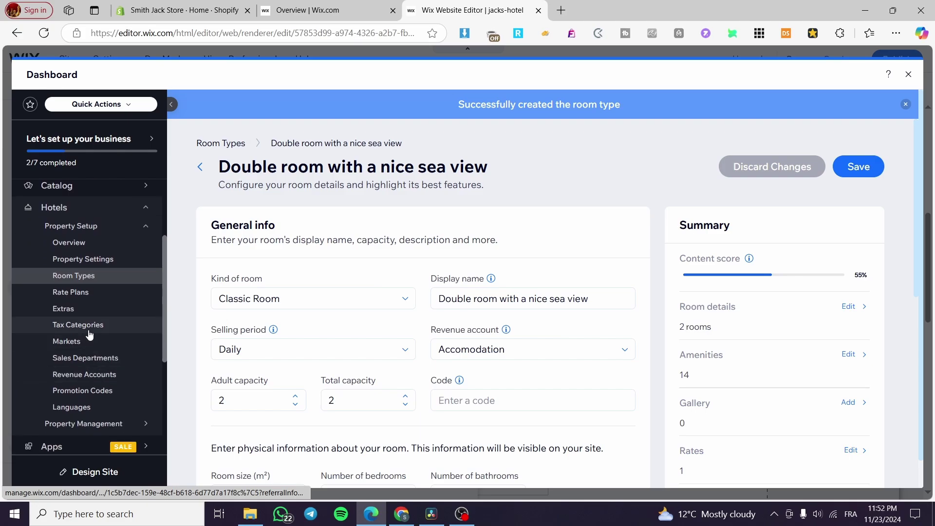
pyautogui.click(69, 263)
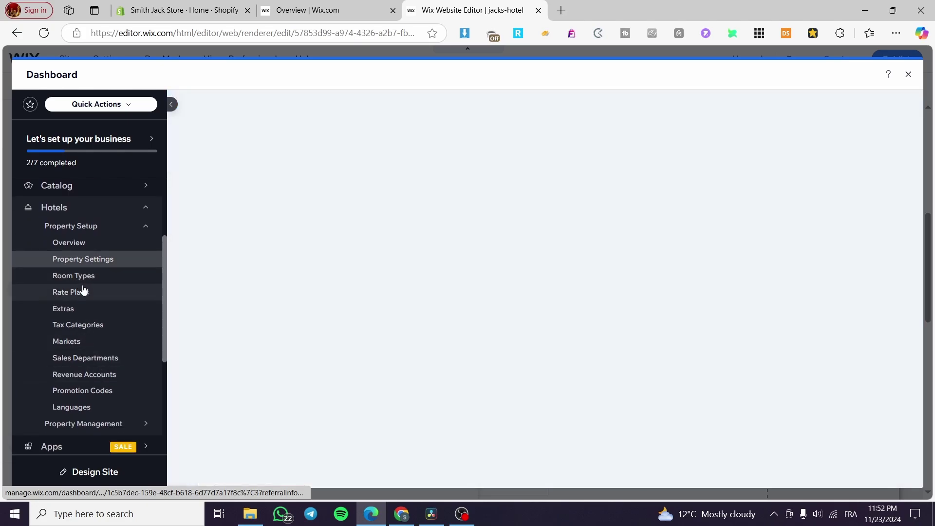
pyautogui.click(92, 278)
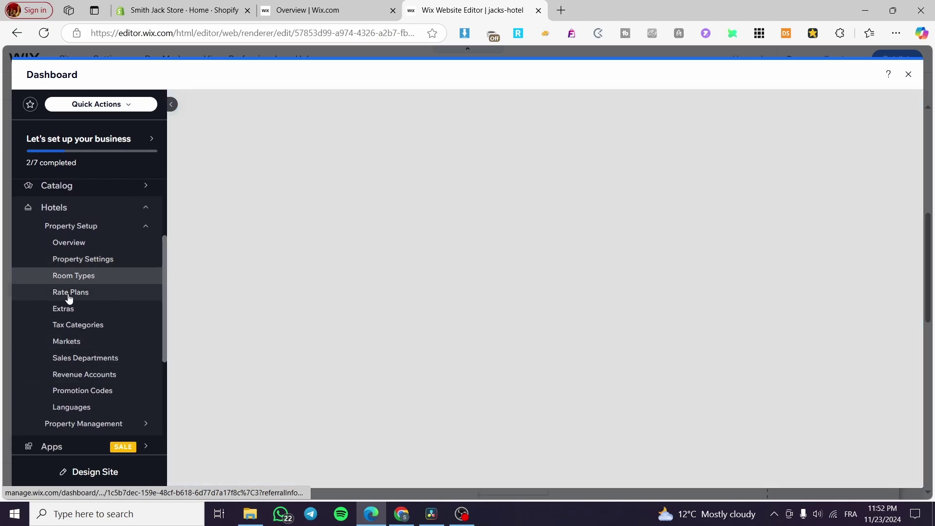
pyautogui.click(95, 292)
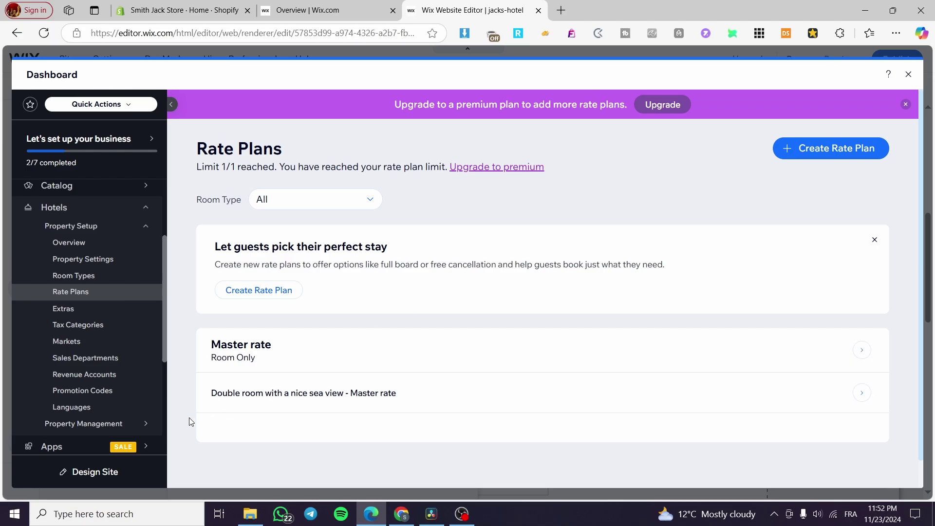
pyautogui.click(86, 310)
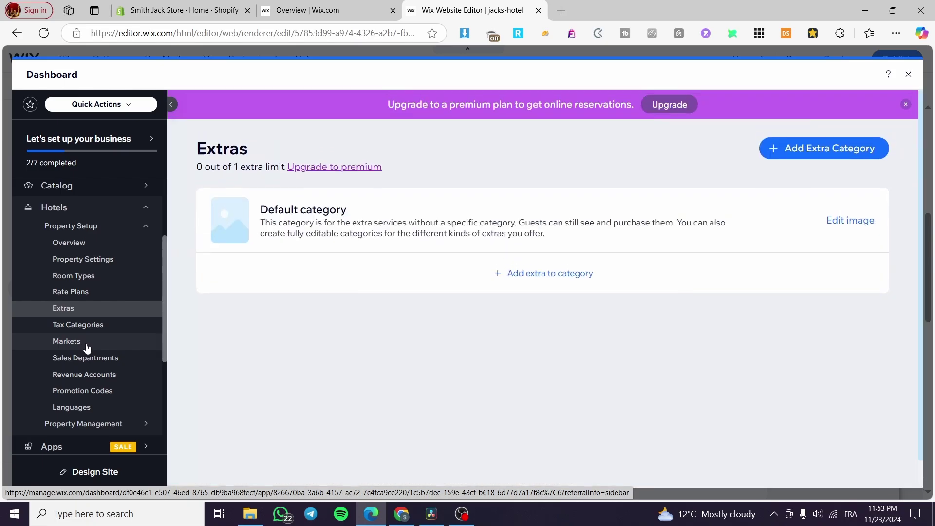
pyautogui.click(86, 346)
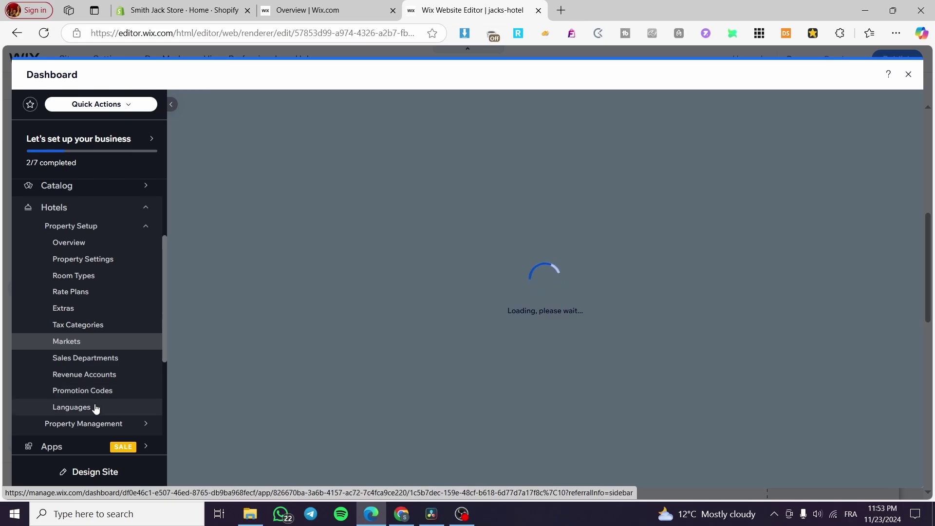
pyautogui.scroll(-1, 95, 407)
pyautogui.moveTo(145, 368)
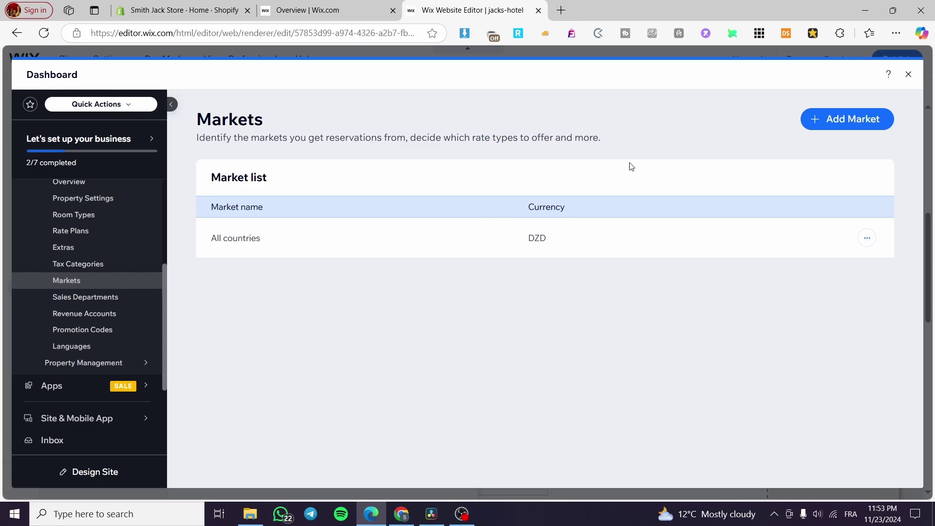
# Close the dashboard and return to the start of the Book a Room page in the site editor
pyautogui.click(909, 75)
pyautogui.click(463, 127)
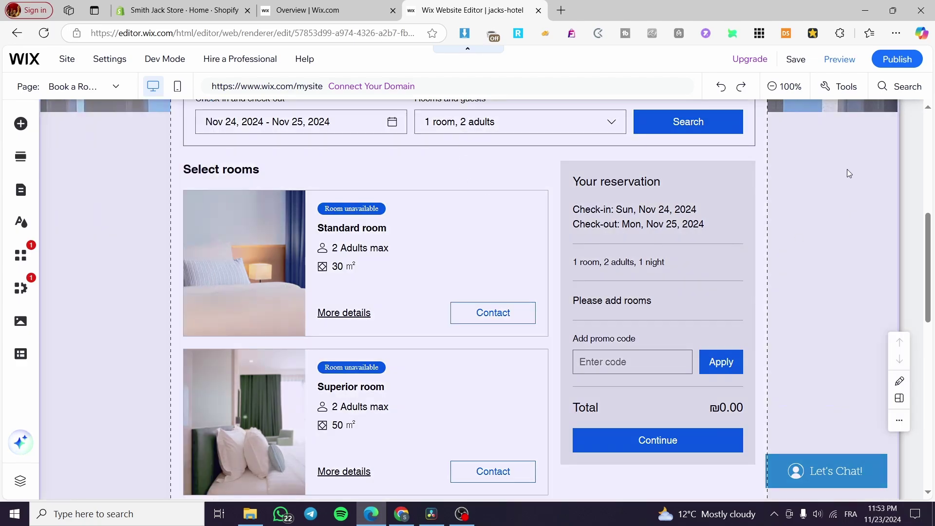
pyautogui.scroll(5, 556, 309)
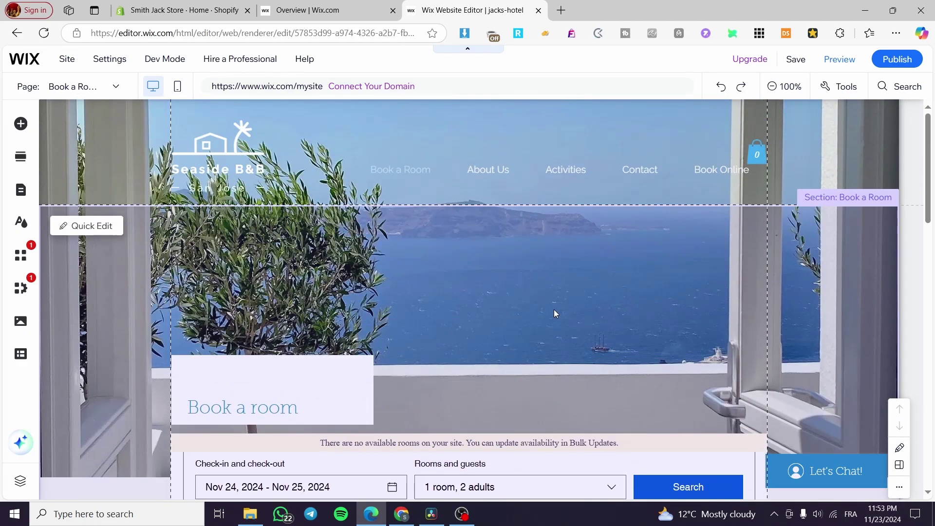